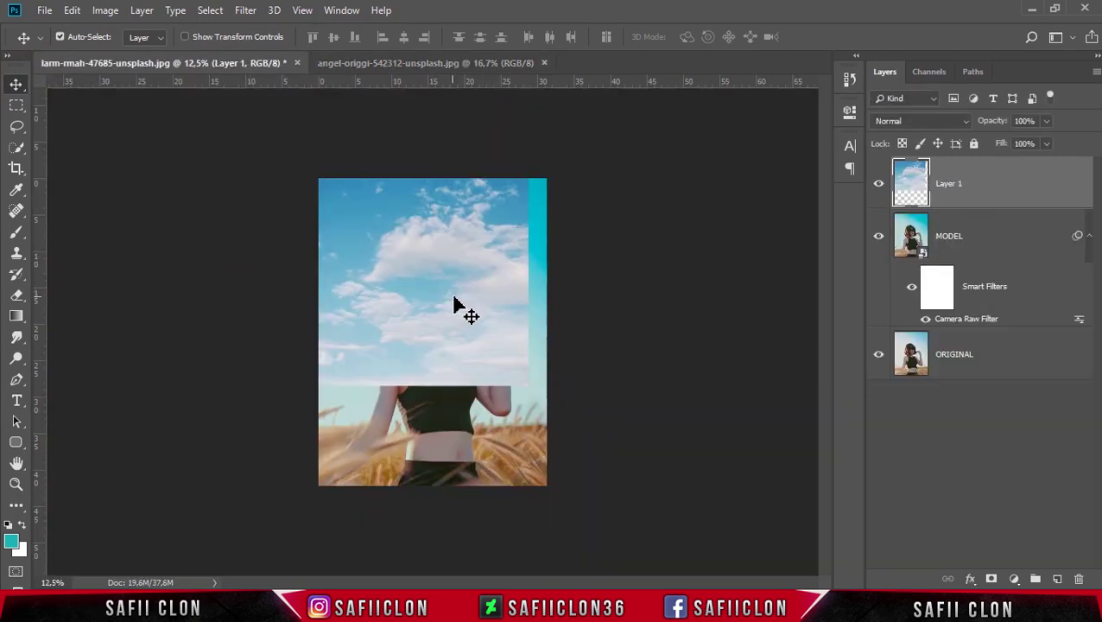
Step: Free-transform the cloud layer: reposition and scale it to cover the sky across the full photo width, and flip it horizontally
key("ctrl+t")
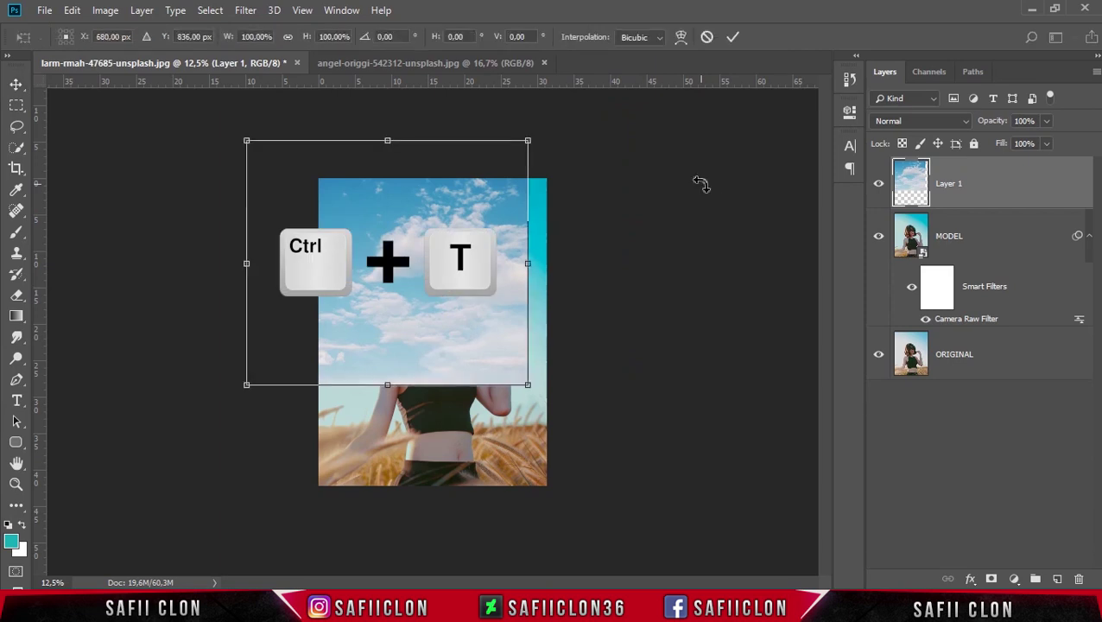
left_click_drag(472, 227, 509, 265)
key("ctrl+plus")
mouse_move(245, 455)
left_mouse_down()
mouse_move(234, 465)
mouse_move(244, 455)
left_mouse_up()
right_click(445, 258)
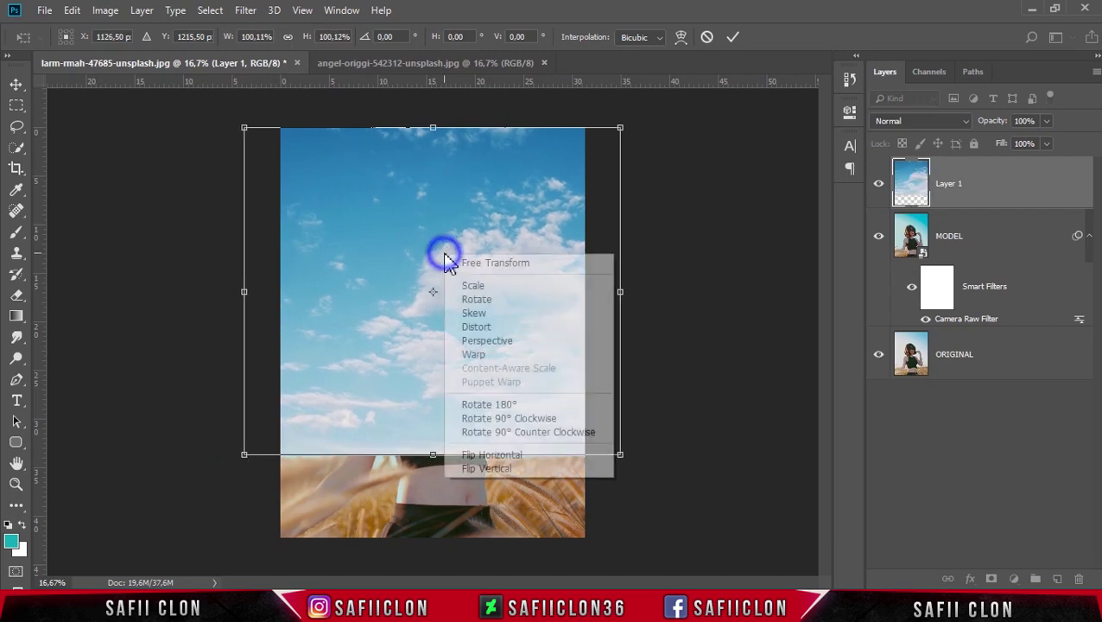
left_click(509, 457)
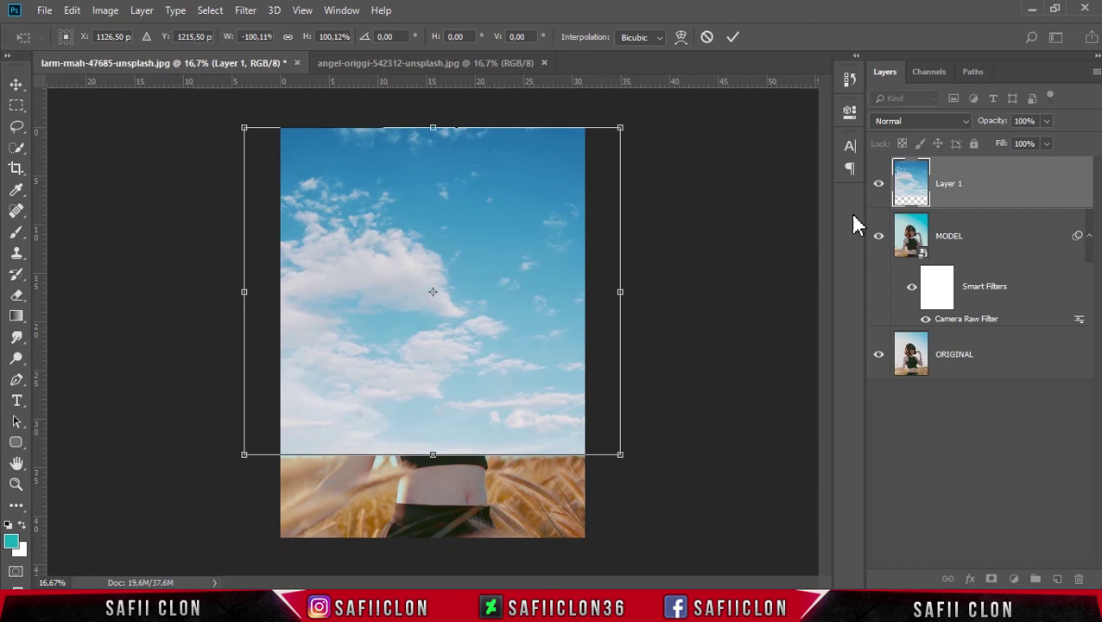
Step: Set Layer 1's blend mode to Darken, nudge the clouds into place and commit the transform
left_click(927, 122)
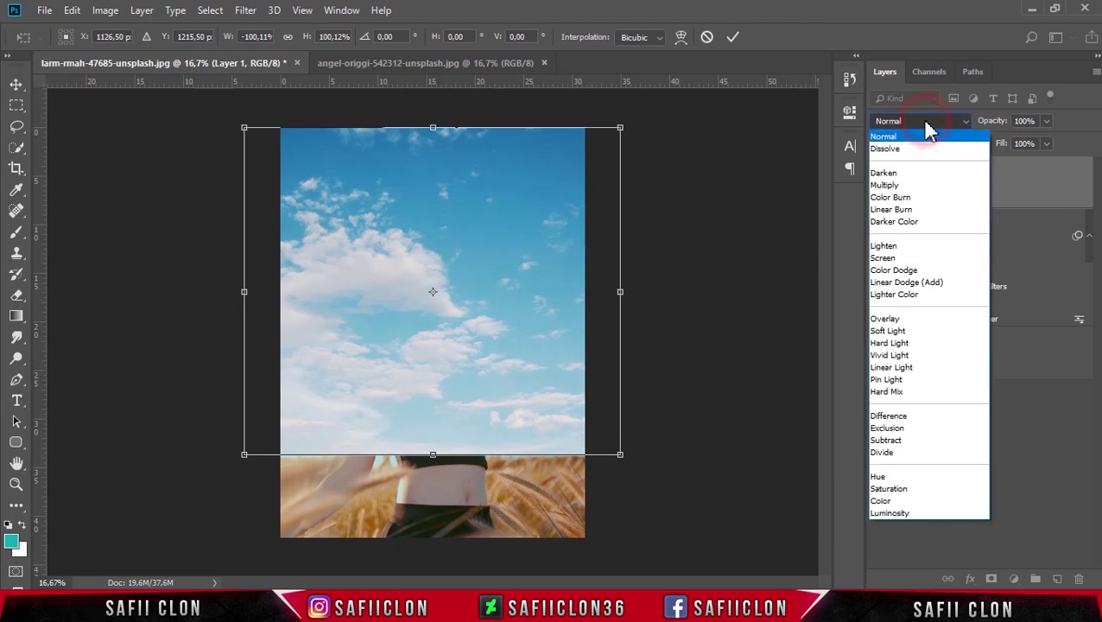
left_click(884, 173)
mouse_move(497, 285)
left_mouse_down()
mouse_move(492, 240)
mouse_move(493, 287)
left_mouse_up()
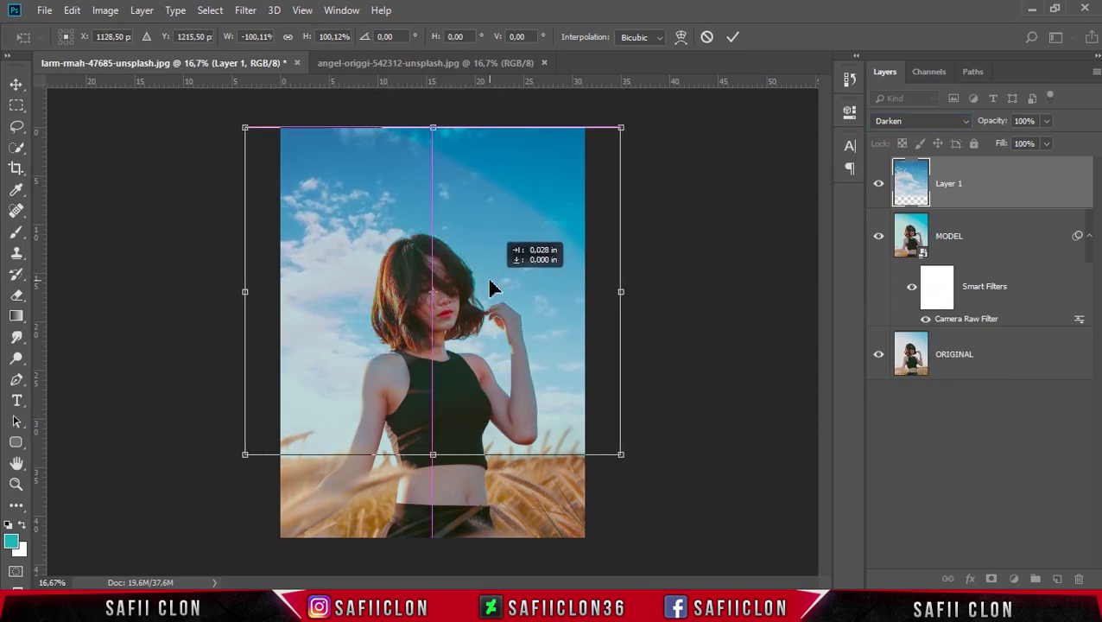
left_click(490, 280)
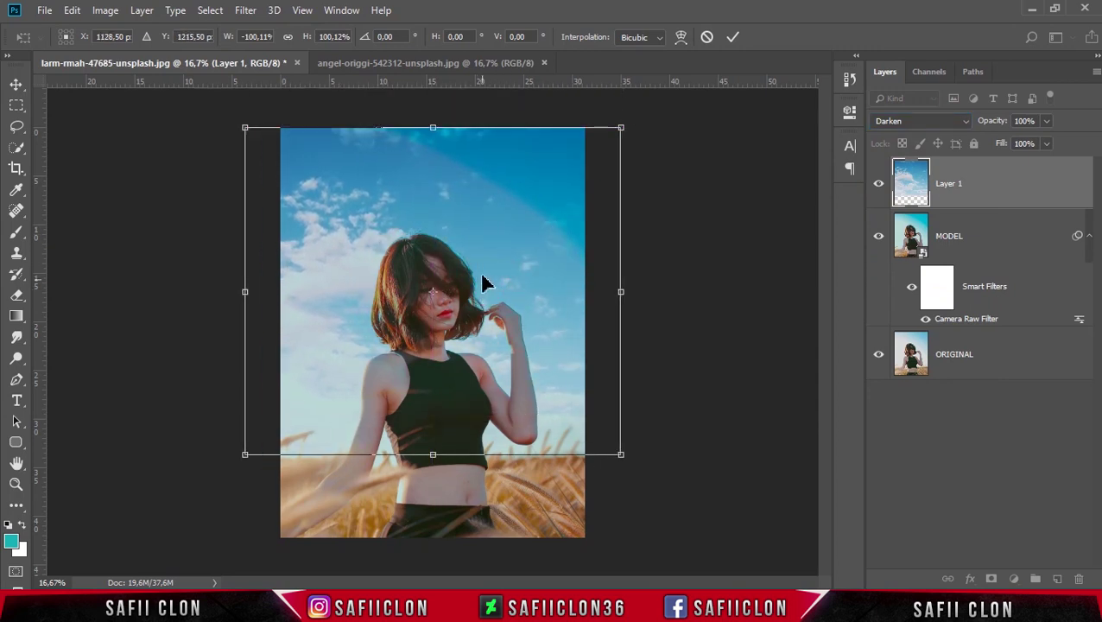
left_click(739, 39)
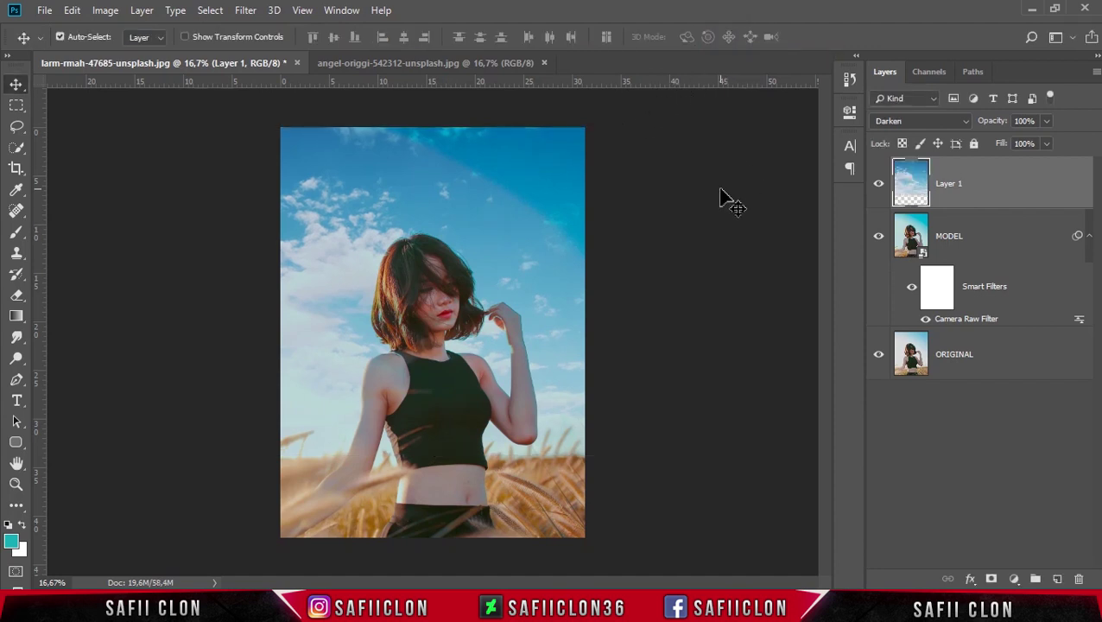
Step: Reapply the last Camera Raw Filter to Layer 1 and add a white layer mask to it
left_click(990, 183)
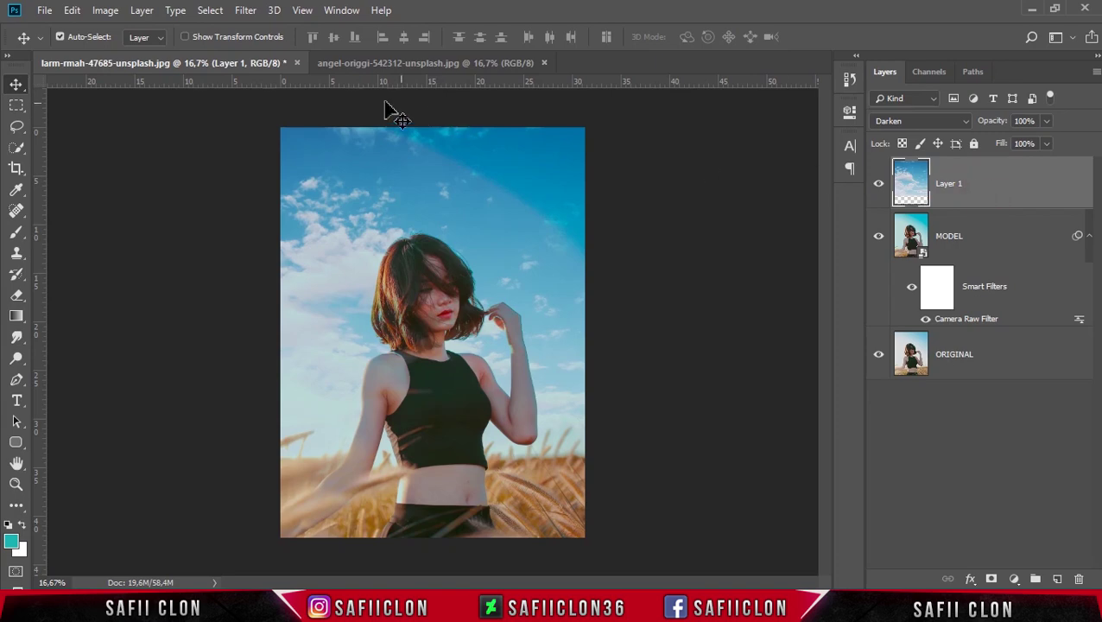
left_click(245, 13)
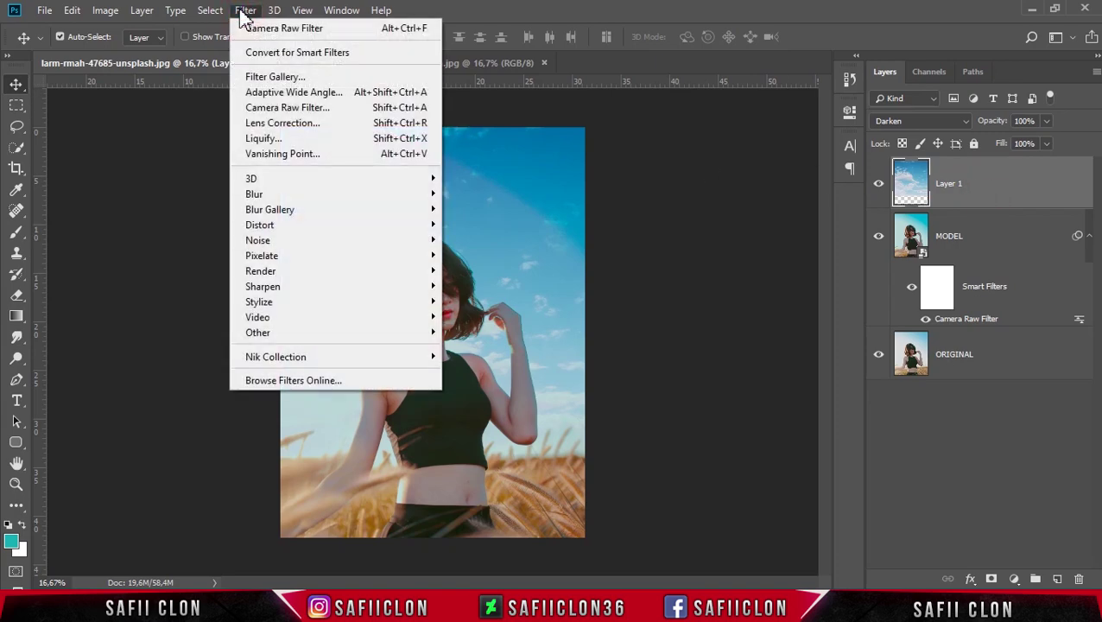
left_click(283, 30)
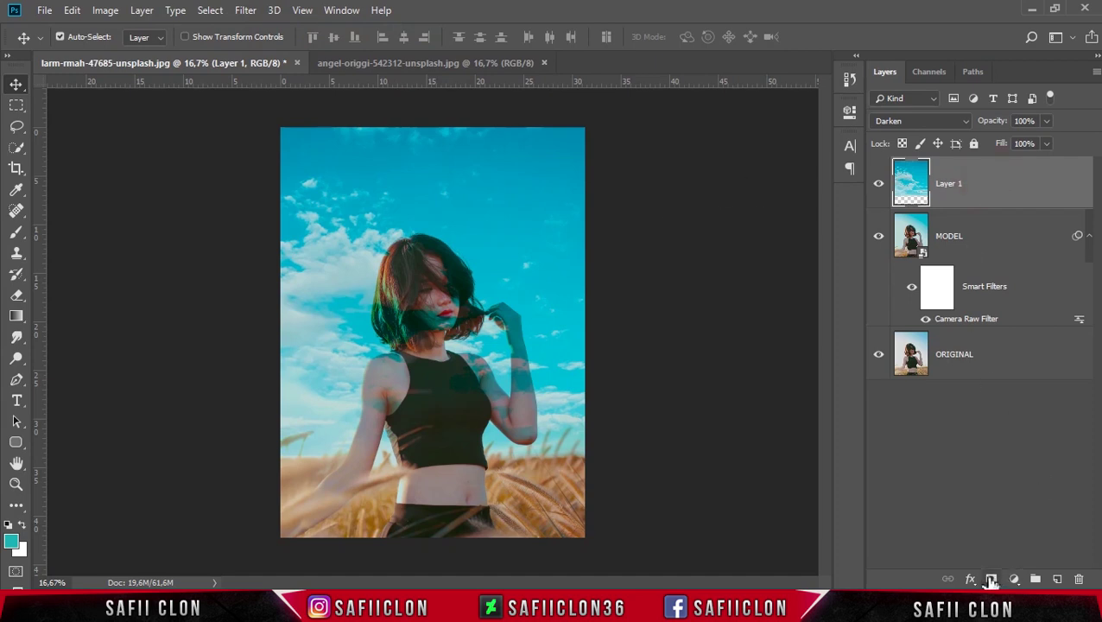
left_click(993, 579)
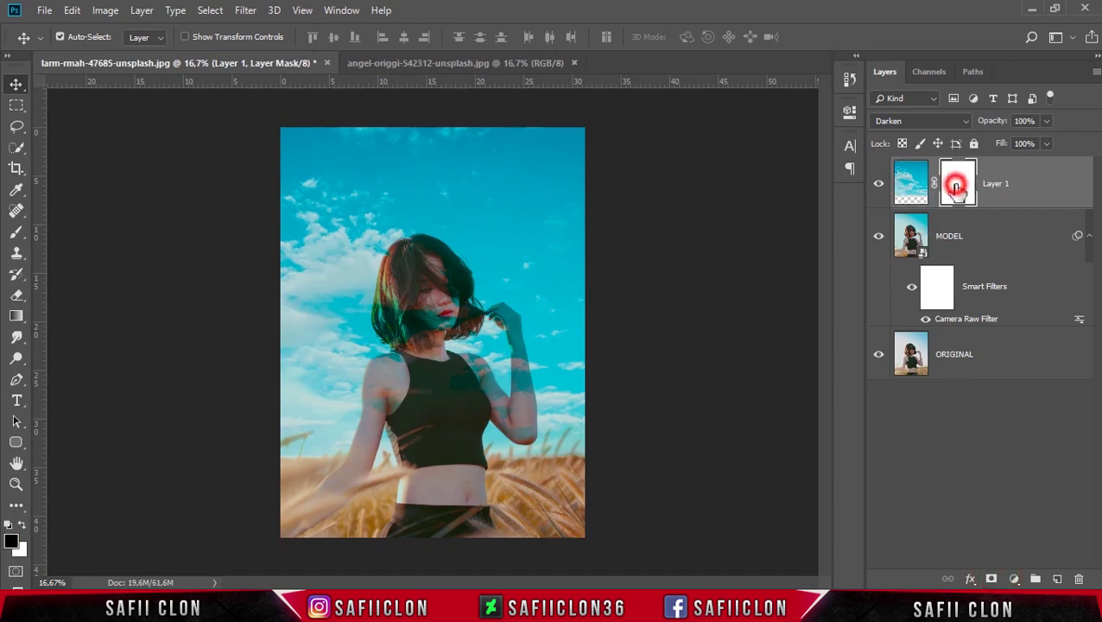
Step: Set up the Brush Tool with the Soft Round tip at 193 px and 0% hardness
left_click(20, 234)
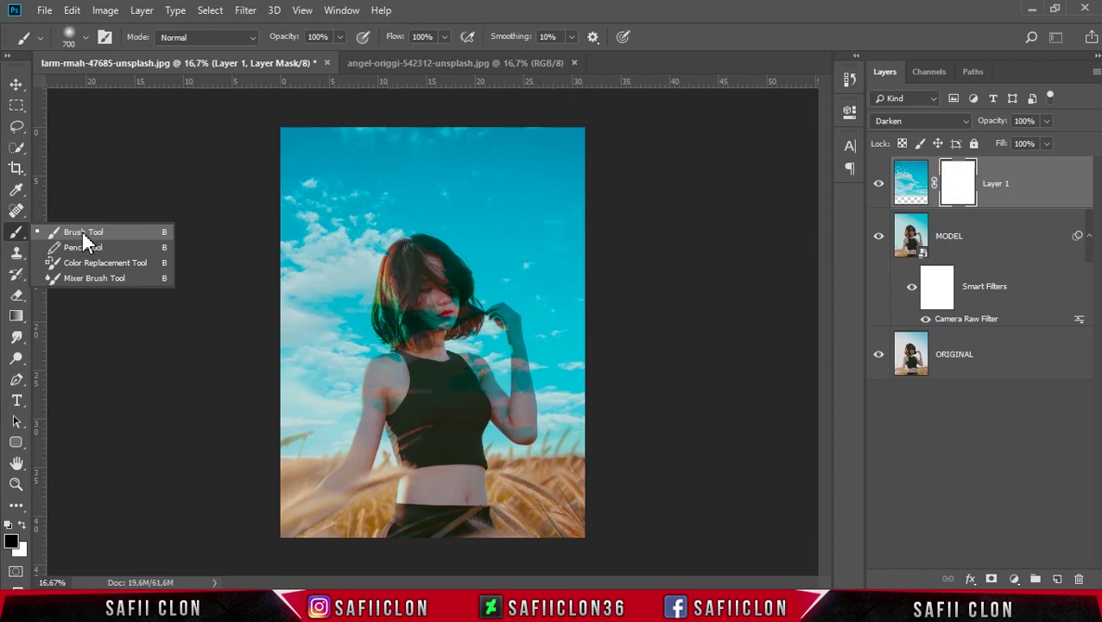
left_click(82, 231)
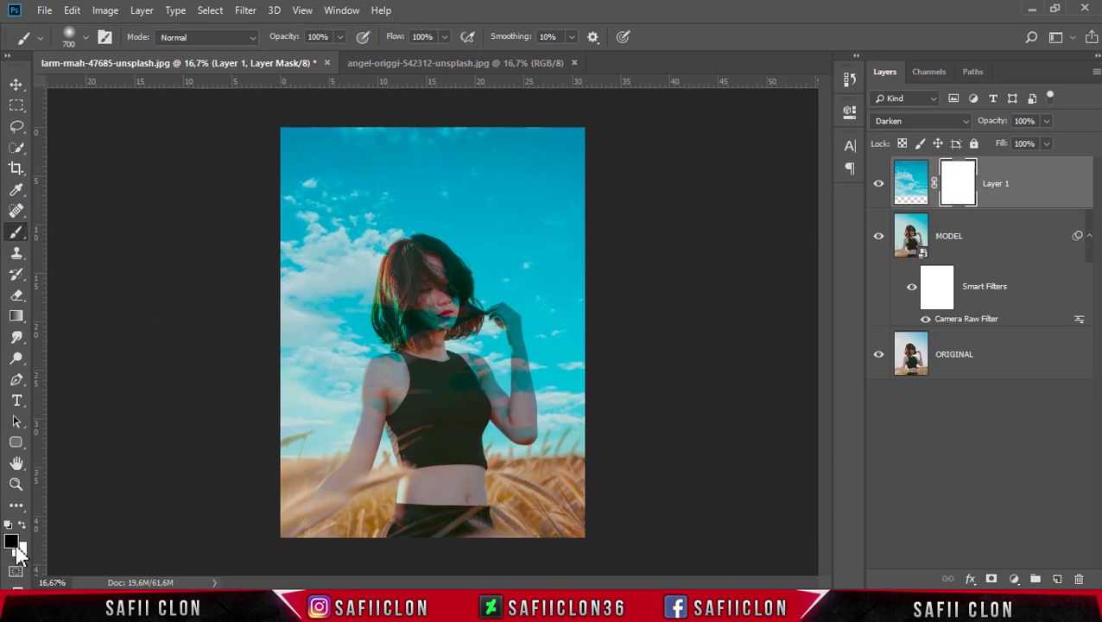
left_click(84, 37)
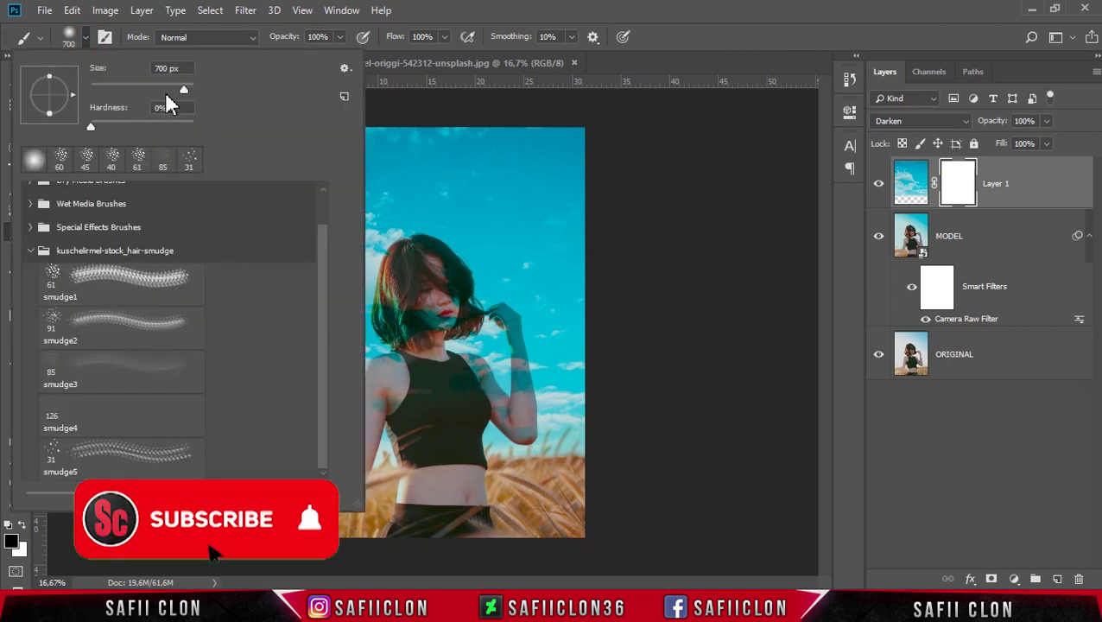
left_click_drag(182, 91, 179, 89)
left_click_drag(324, 239, 326, 217)
left_click(32, 193)
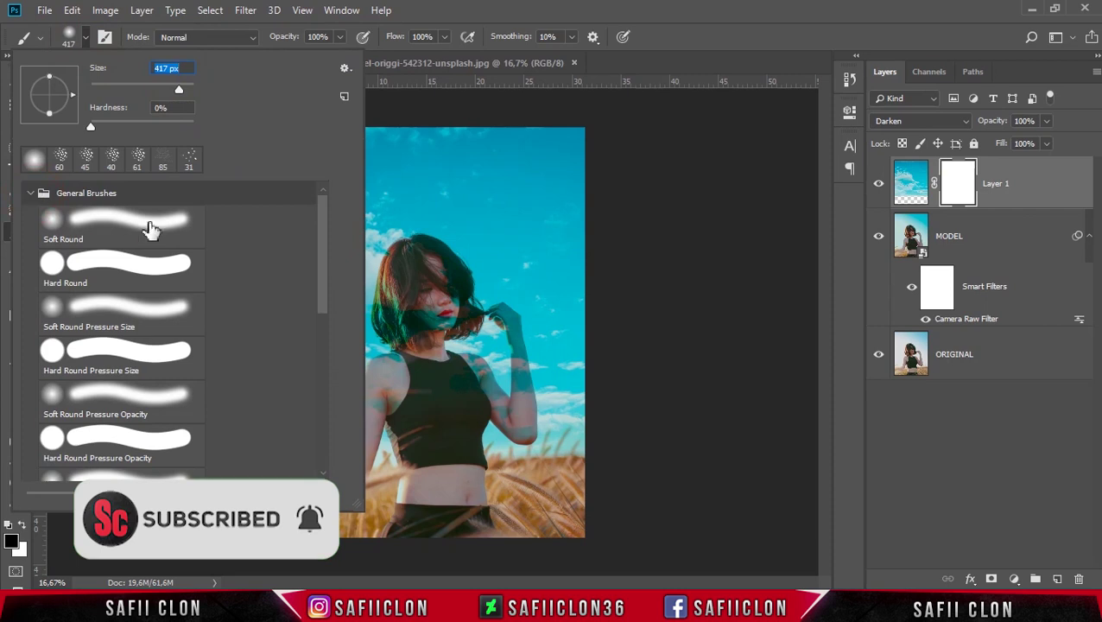
left_click(129, 213)
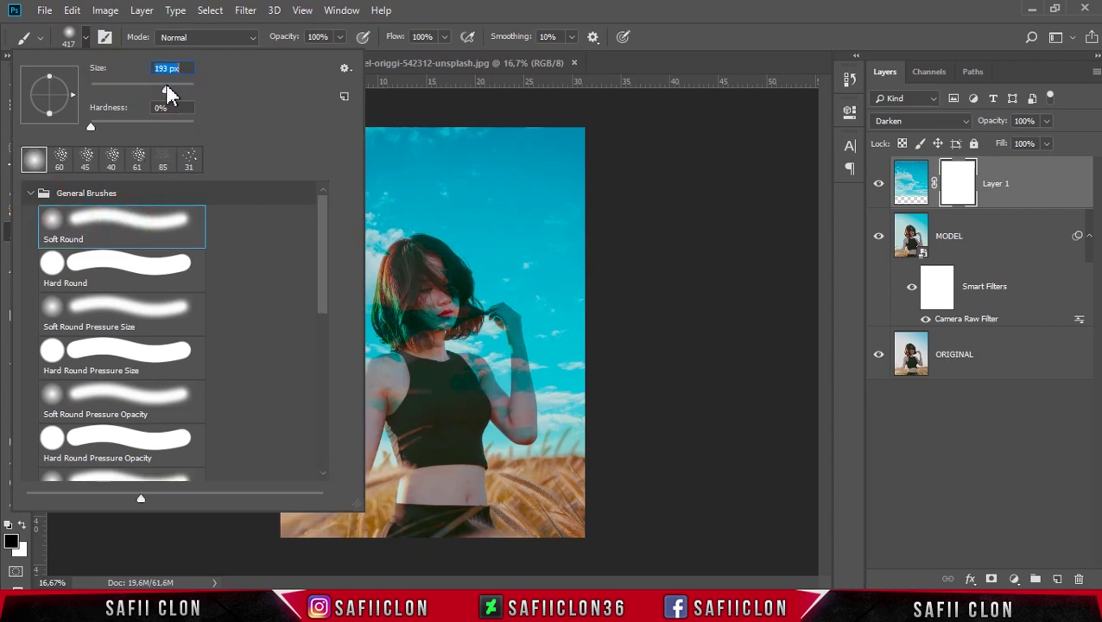
left_click(83, 39)
Step: Paint black on Layer 1's mask over the face and hair with a 175 px brush at 100% opacity
left_click(341, 36)
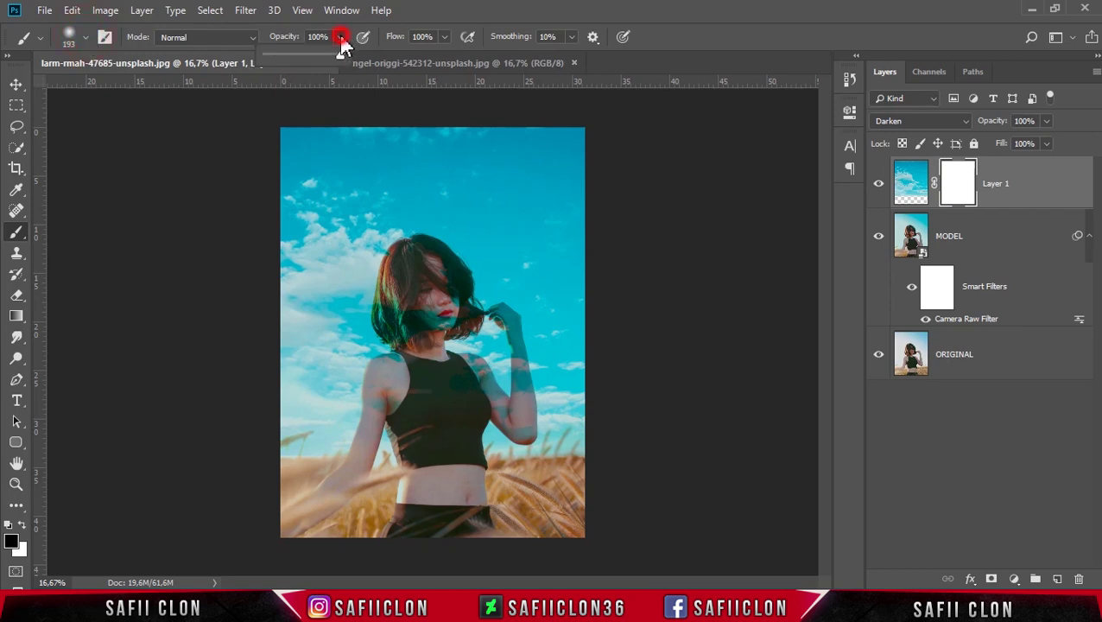
left_click(429, 11)
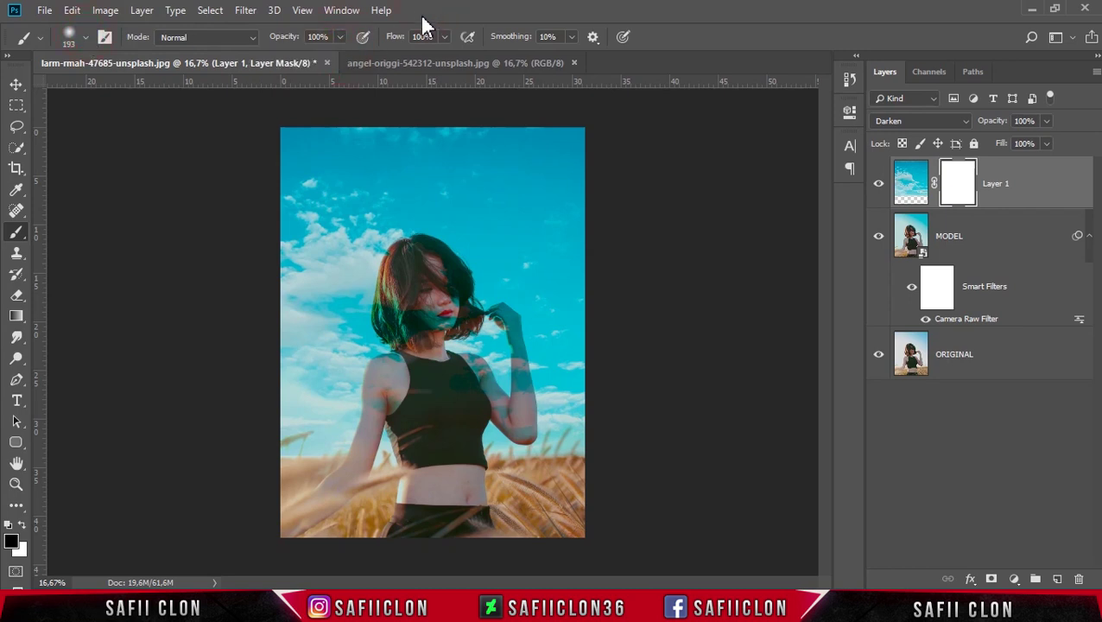
key("bracketright")
mouse_move(425, 289)
left_mouse_down()
mouse_move(440, 332)
mouse_move(452, 299)
mouse_move(438, 261)
left_mouse_up()
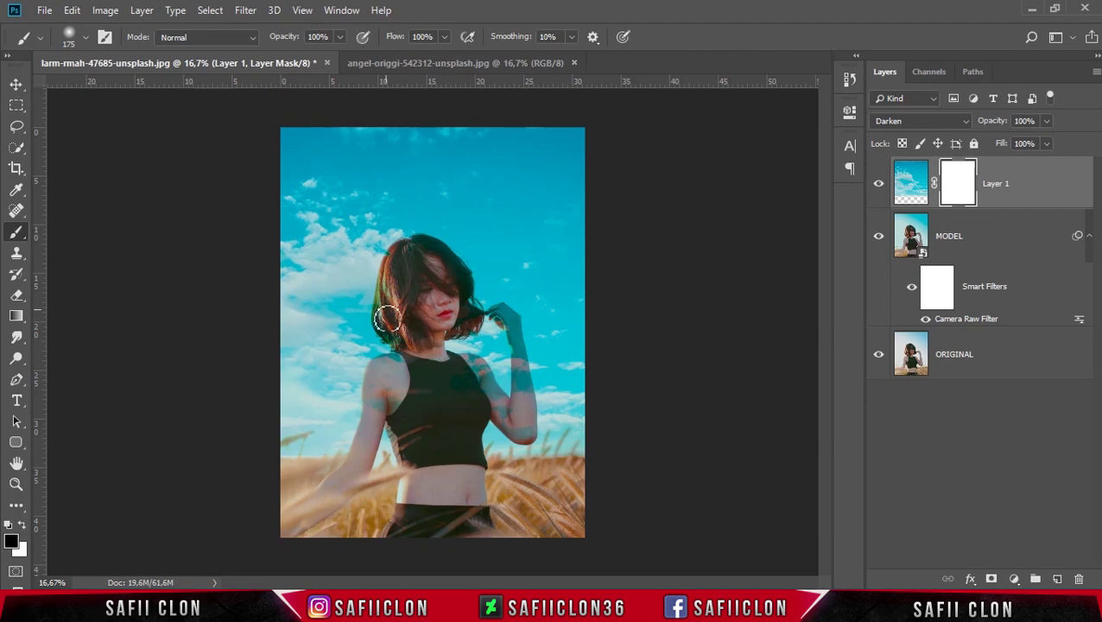
Step: Lower the brush opacity to 36% and mask the clouds off the shoulder, torso, bent arm and outer hair
mouse_move(340, 37)
left_mouse_down()
mouse_move(327, 54)
mouse_move(294, 59)
left_mouse_up()
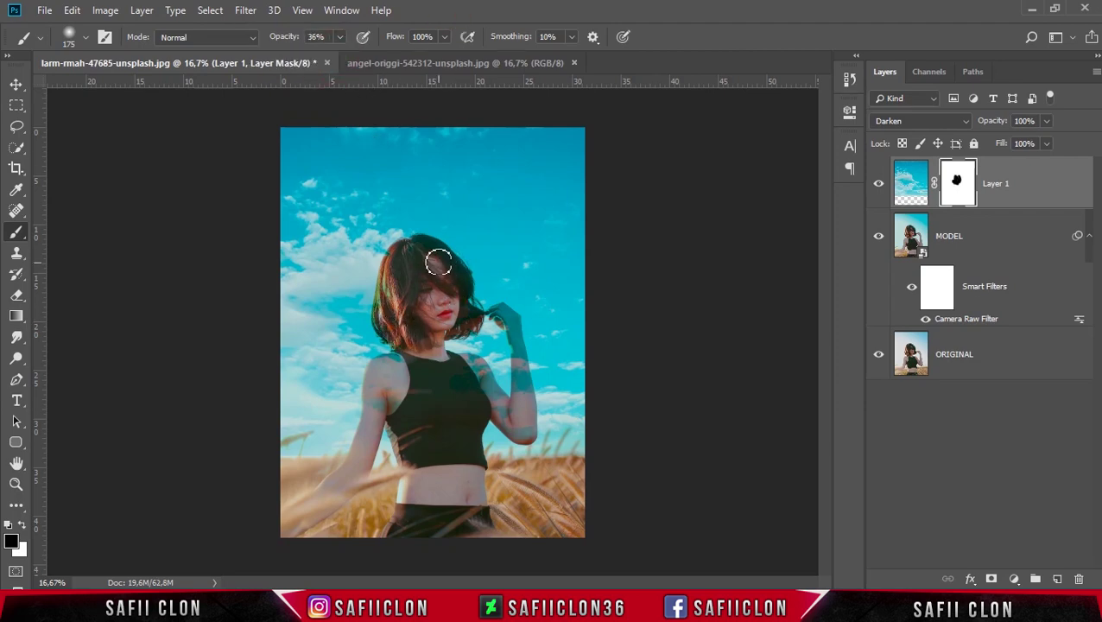
key("ctrl+plus")
key("bracketleft")
key("bracketleft")
key("bracketleft")
left_click_drag(328, 390, 332, 386)
mouse_move(340, 481)
left_mouse_down()
mouse_move(337, 499)
mouse_move(374, 479)
left_mouse_up()
key("bracketright")
mouse_move(464, 443)
left_mouse_down()
mouse_move(496, 448)
mouse_move(511, 430)
mouse_move(492, 411)
mouse_move(532, 434)
mouse_move(505, 403)
mouse_move(521, 401)
mouse_move(505, 398)
mouse_move(519, 391)
mouse_move(543, 414)
mouse_move(584, 504)
mouse_move(564, 489)
mouse_move(569, 506)
mouse_move(629, 521)
mouse_move(594, 491)
left_mouse_up()
key("bracketleft")
key("bracketleft")
left_click_drag(333, 202, 343, 183)
Step: Raise the brush opacity to 100% and paint the mask over the hair, face and body, varying the brush size
mouse_move(341, 37)
left_mouse_down()
mouse_move(372, 57)
mouse_move(434, 27)
left_mouse_up()
mouse_move(327, 262)
left_mouse_down()
mouse_move(332, 335)
mouse_move(335, 175)
mouse_move(456, 167)
mouse_move(494, 221)
mouse_move(525, 298)
mouse_move(470, 330)
mouse_move(595, 319)
mouse_move(603, 424)
mouse_move(622, 449)
mouse_move(575, 295)
mouse_move(603, 310)
left_mouse_up()
key("bracketleft")
key("bracketleft")
key("bracketright")
key("bracketright")
key("bracketright")
mouse_move(494, 396)
left_mouse_down()
mouse_move(536, 410)
mouse_move(566, 460)
left_mouse_up()
left_click_drag(387, 208, 436, 204)
key("bracketleft")
key("bracketleft")
key("bracketleft")
key("bracketleft")
key("bracketleft")
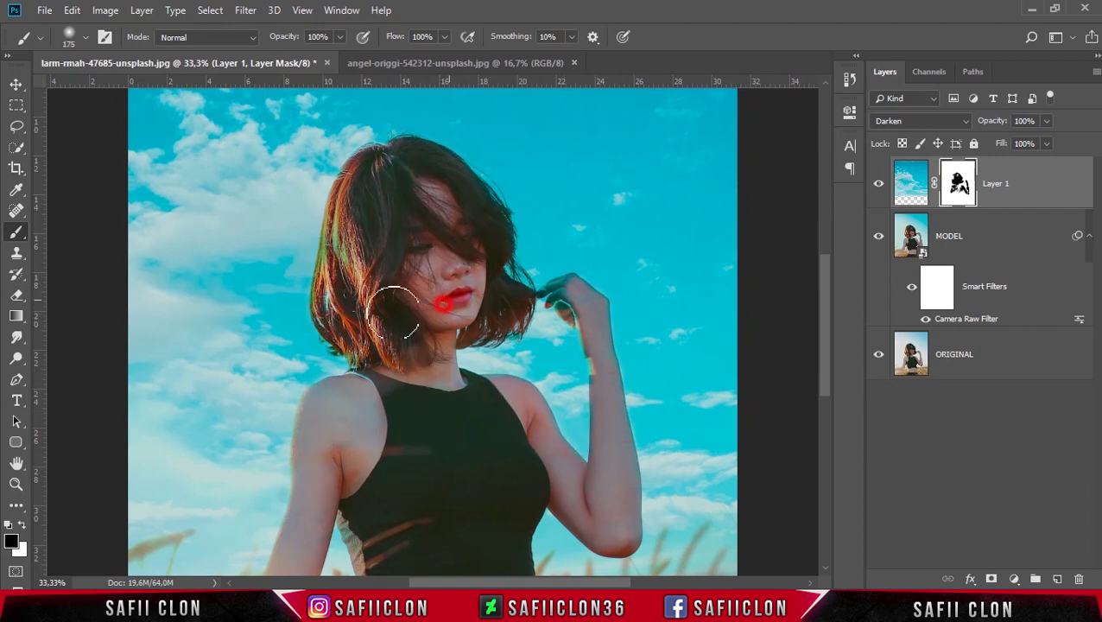
Step: Mask the raised hand and forearm, reducing the brush opacity to 24% and using a smaller tip for the fingers
left_click(569, 284)
left_click_drag(300, 60, 281, 61)
mouse_move(567, 307)
left_mouse_down()
mouse_move(541, 293)
mouse_move(581, 281)
mouse_move(572, 273)
mouse_move(600, 297)
mouse_move(646, 491)
left_mouse_up()
key("bracketleft")
key("bracketleft")
key("bracketleft")
left_click(545, 294)
left_click(594, 389)
Step: Refine the mask along the hair's edges and crown with small brush sizes at 24% opacity
key("bracketright")
key("bracketright")
key("bracketright")
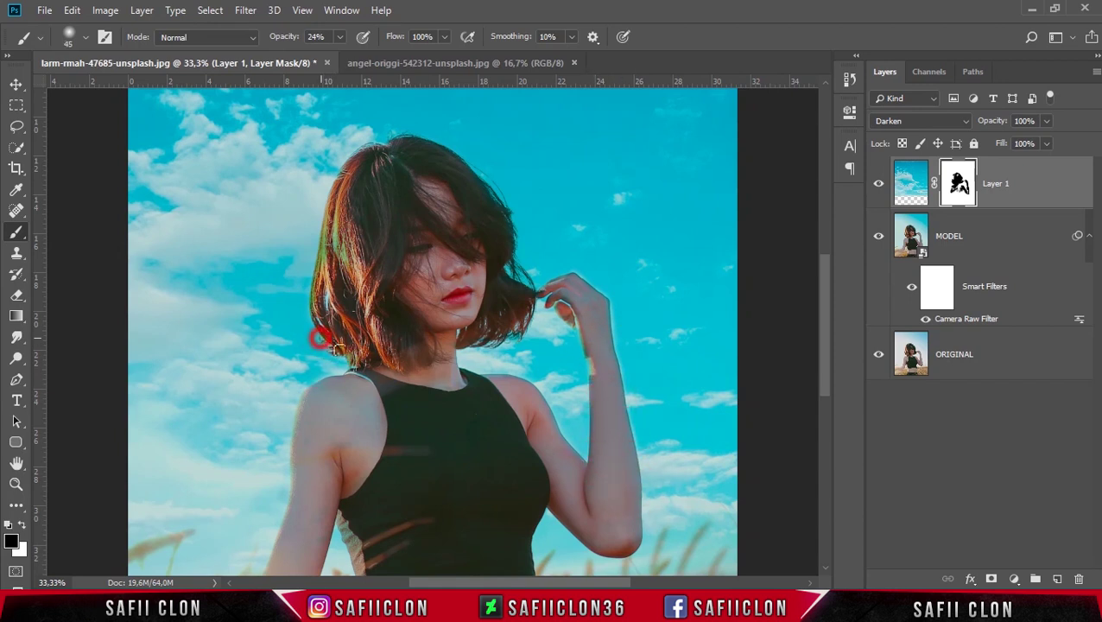
mouse_move(478, 225)
left_mouse_down()
mouse_move(506, 260)
mouse_move(543, 303)
mouse_move(513, 291)
mouse_move(499, 211)
left_mouse_up()
key("bracketleft")
key("bracketleft")
key("bracketleft")
key("bracketleft")
key("bracketleft")
left_click(444, 141)
Step: Enlarge the brush to 175 px and paint the mask over the black top and the lowered arm
key("bracketright")
key("bracketright")
key("bracketright")
key("bracketright")
key("bracketright")
key("bracketright")
key("bracketright")
key("bracketright")
key("bracketright")
key("bracketright")
key("bracketright")
left_click_drag(401, 428, 512, 479)
left_click_drag(312, 427, 302, 540)
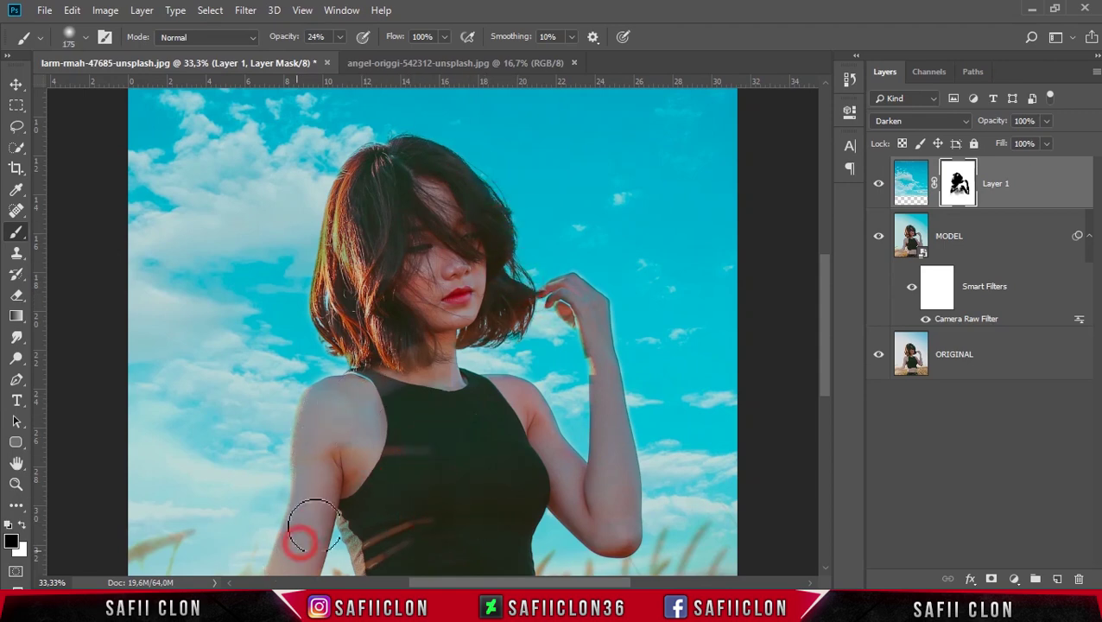
Step: Clean up the mask over the lower torso and the top's shoulder strap with a 100 px brush
left_click_drag(825, 346, 825, 392)
key("bracketleft")
key("bracketleft")
key("bracketleft")
left_click_drag(348, 370, 518, 403)
left_click(490, 230)
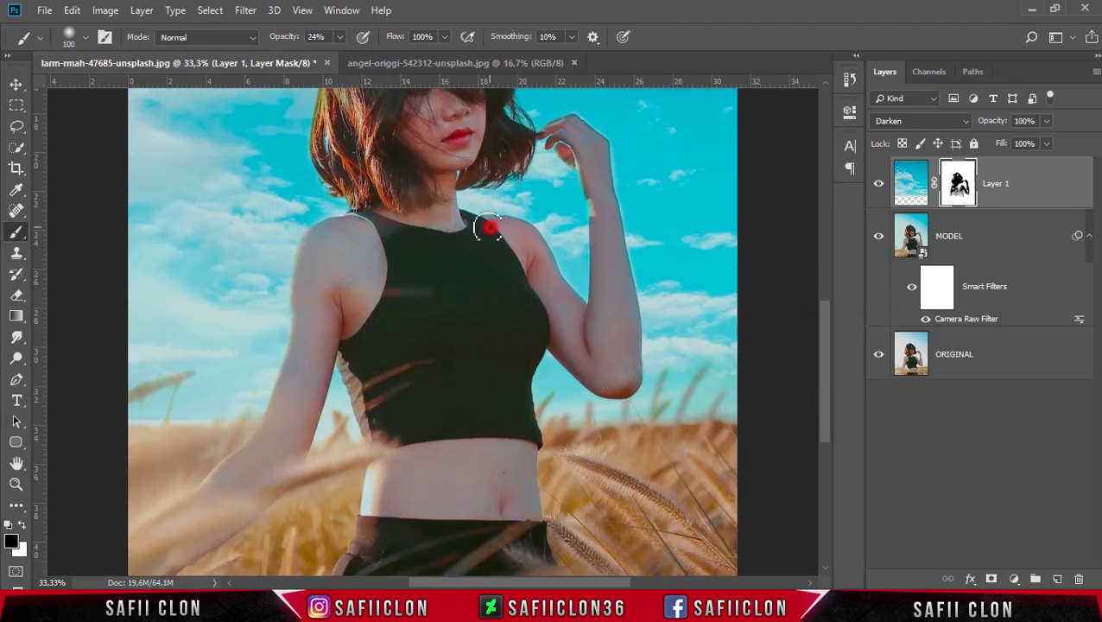
Step: Toggle Layer 1's visibility to compare the whole photo with and without the masked clouds
key("ctrl+minus")
left_click(878, 183)
left_click(878, 183)
left_click(879, 183)
left_click(878, 185)
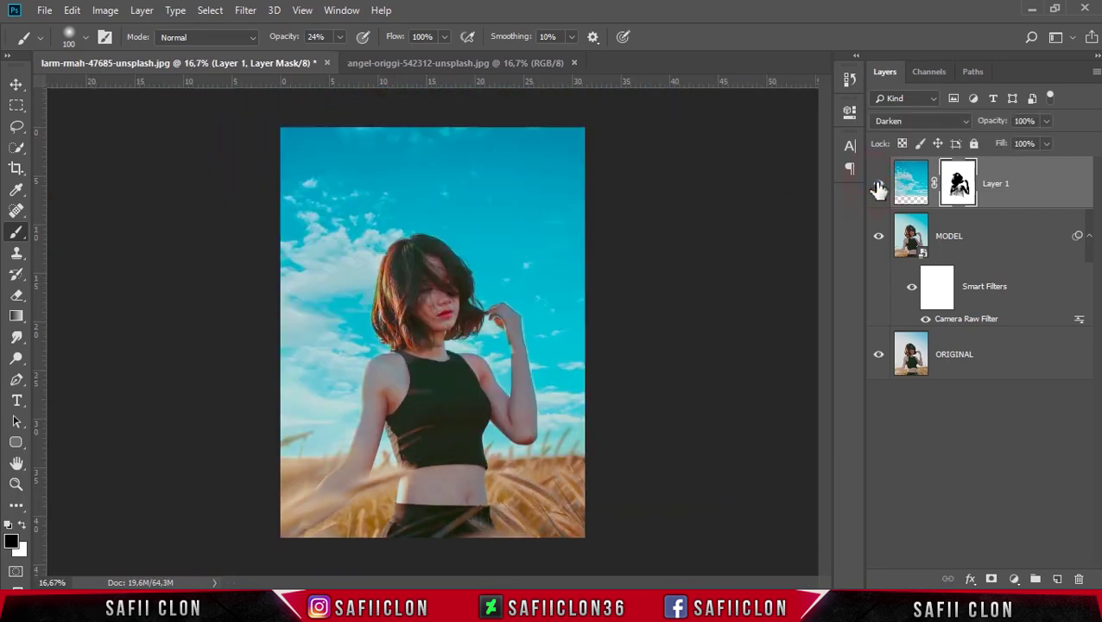
Step: Apply a Gaussian Blur with an 11.1-pixel radius to Layer 1's cloud image rather than its mask
left_click(1037, 181)
left_click(1039, 193)
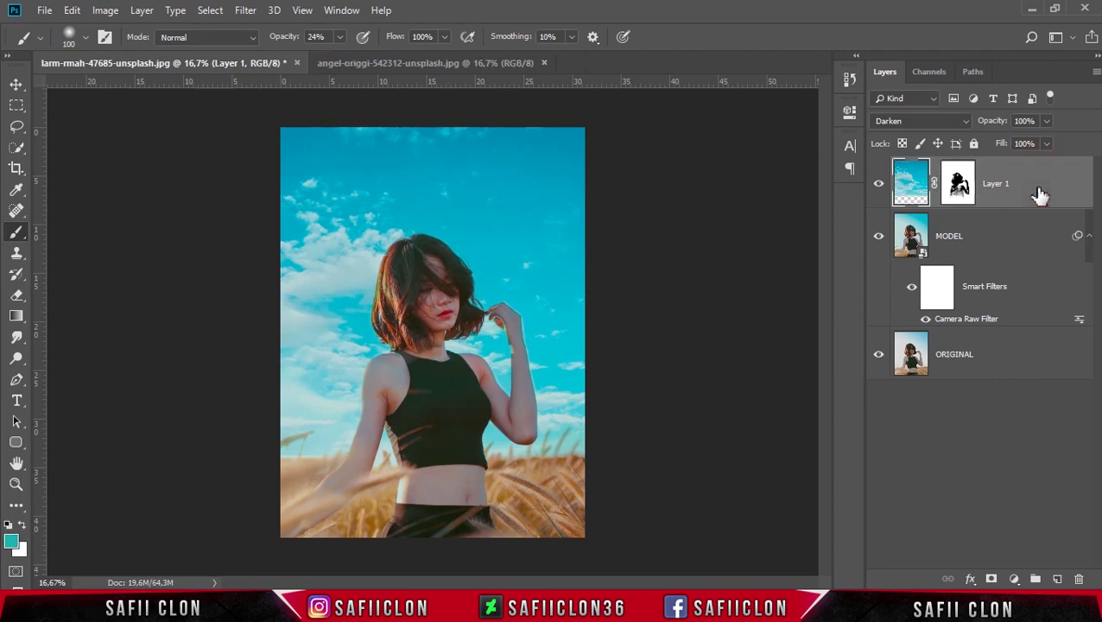
left_click(245, 11)
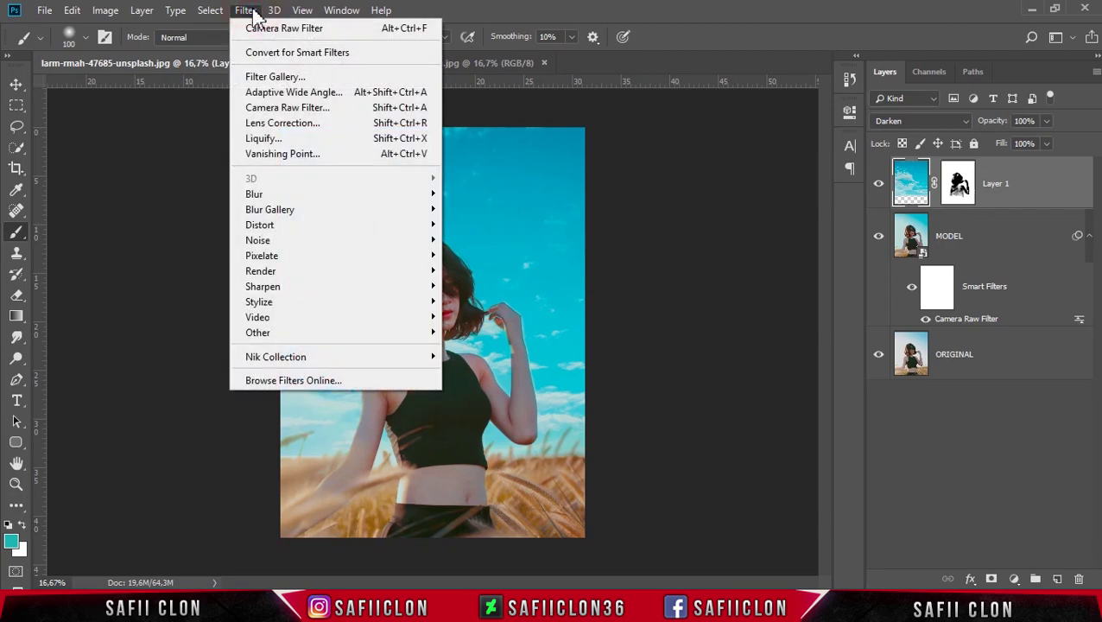
mouse_move(339, 198)
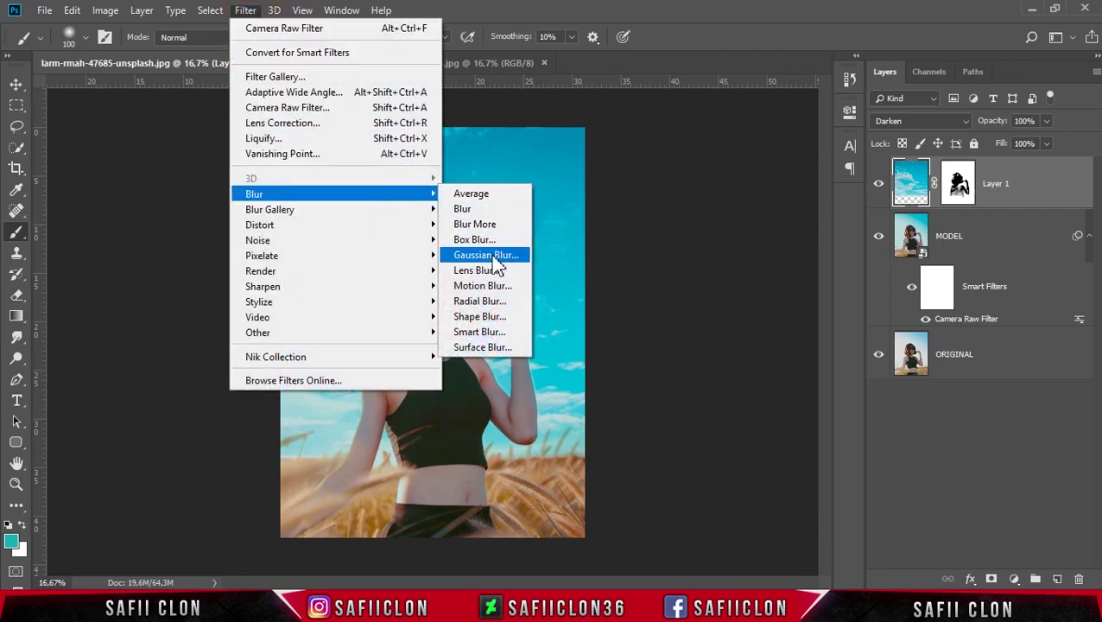
left_click(484, 255)
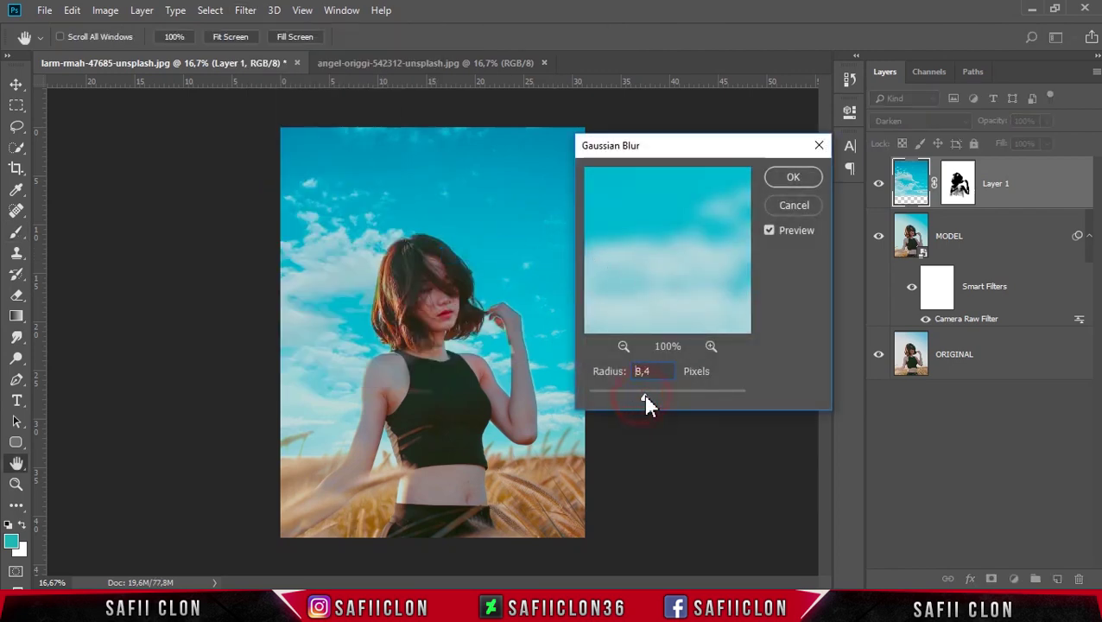
mouse_move(650, 406)
left_mouse_down()
mouse_move(710, 406)
mouse_move(656, 406)
left_mouse_up()
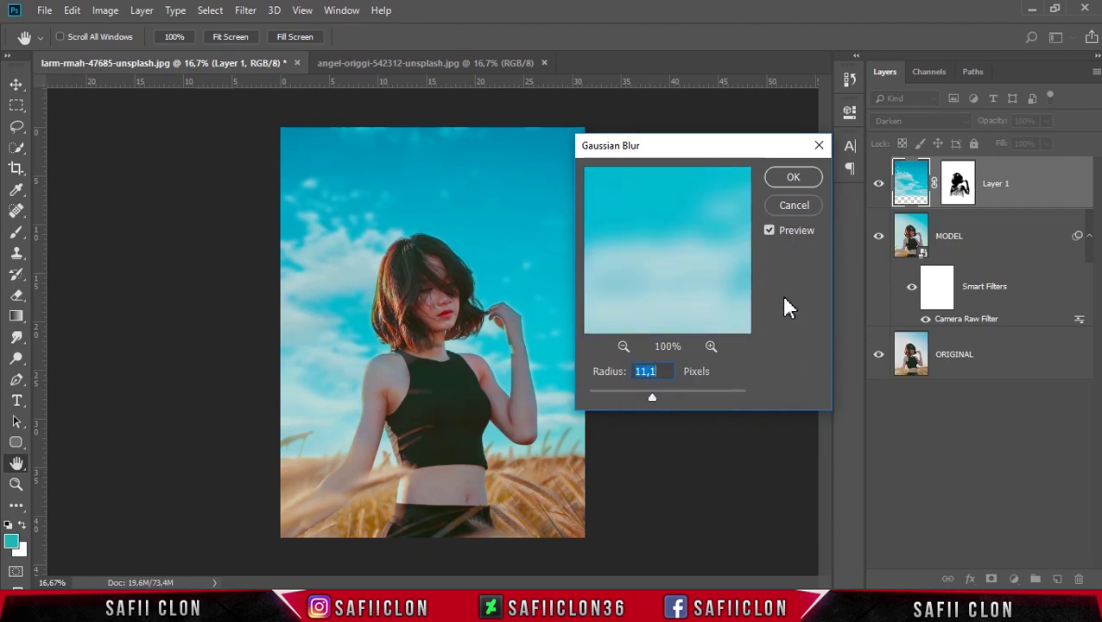
left_click(793, 178)
key("b")
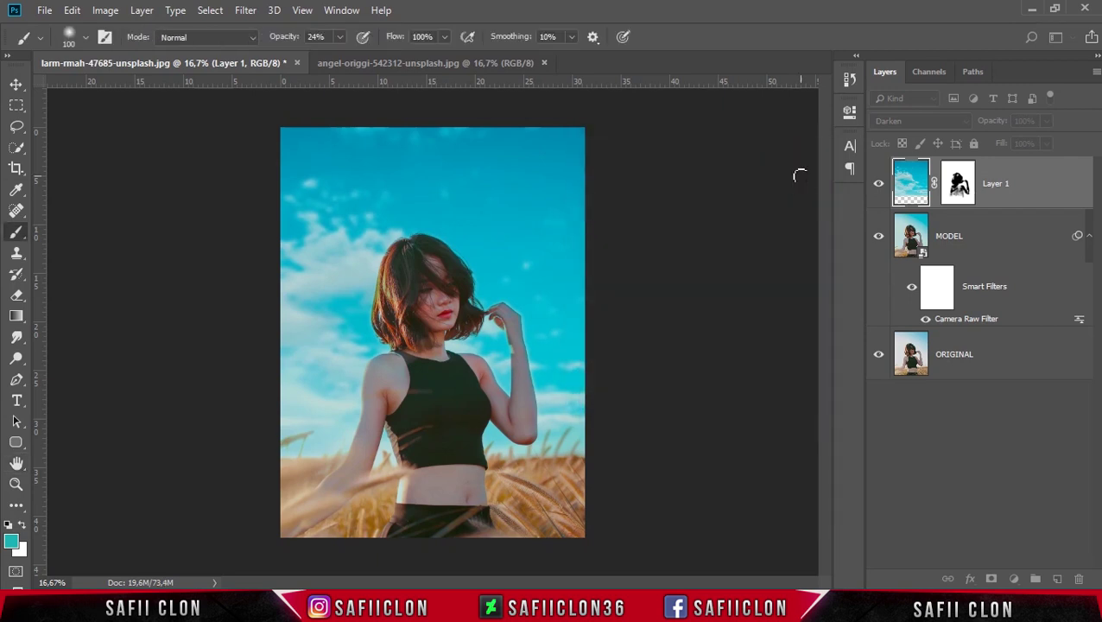
Step: Toggle Layer 1's visibility to check the blurred clouds against the plain sky
left_click(878, 185)
left_click(878, 187)
left_click(877, 187)
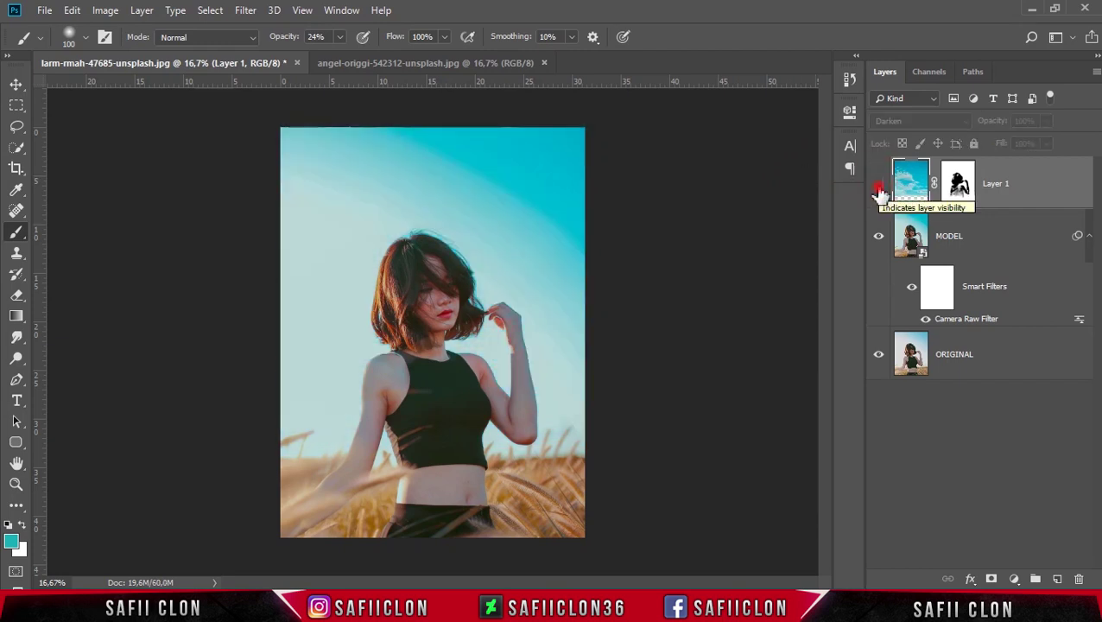
left_click(878, 186)
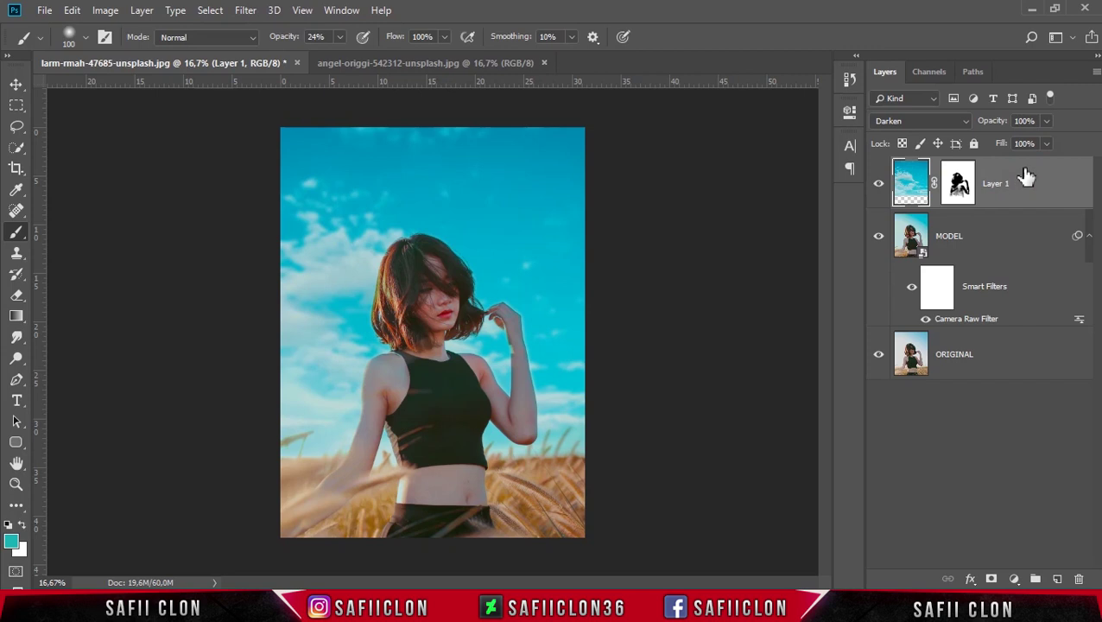
Step: Reduce Layer 1's opacity to 72%
left_click_drag(1045, 119, 1023, 154)
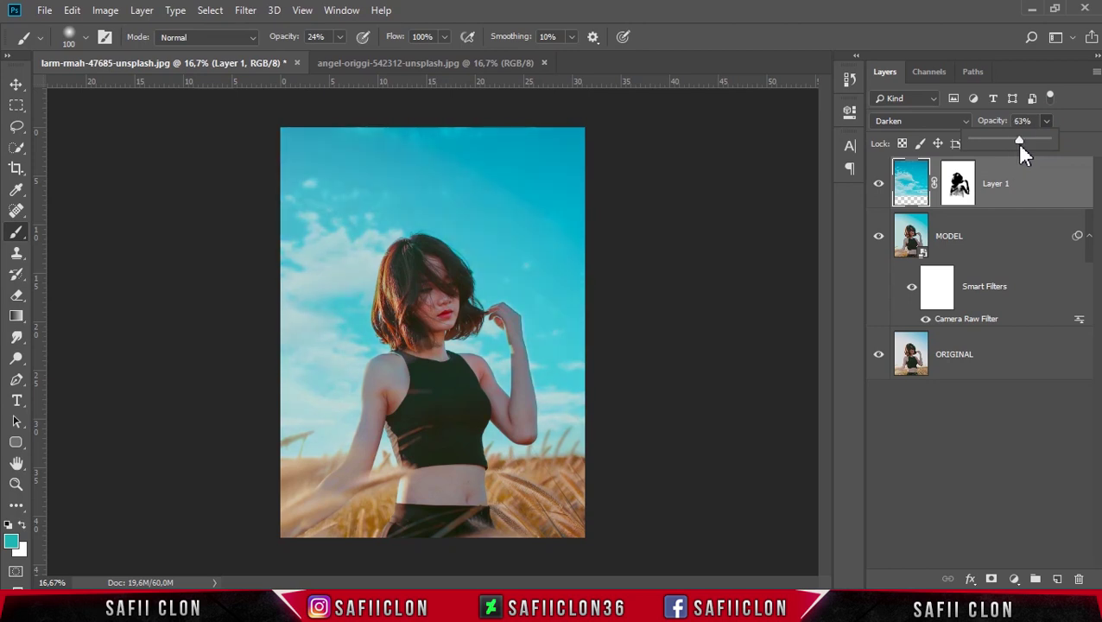
left_click(1094, 123)
left_click(1047, 184)
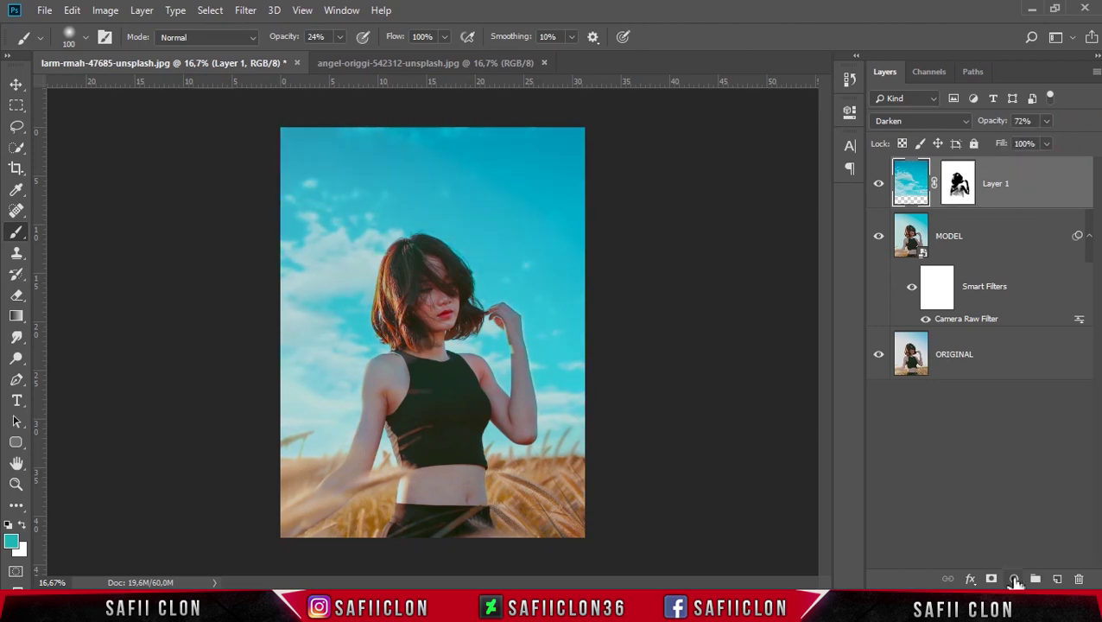
Step: Add a Color Lookup adjustment layer above the clouds using the 2Strip.look 3D LUT
left_click(1015, 580)
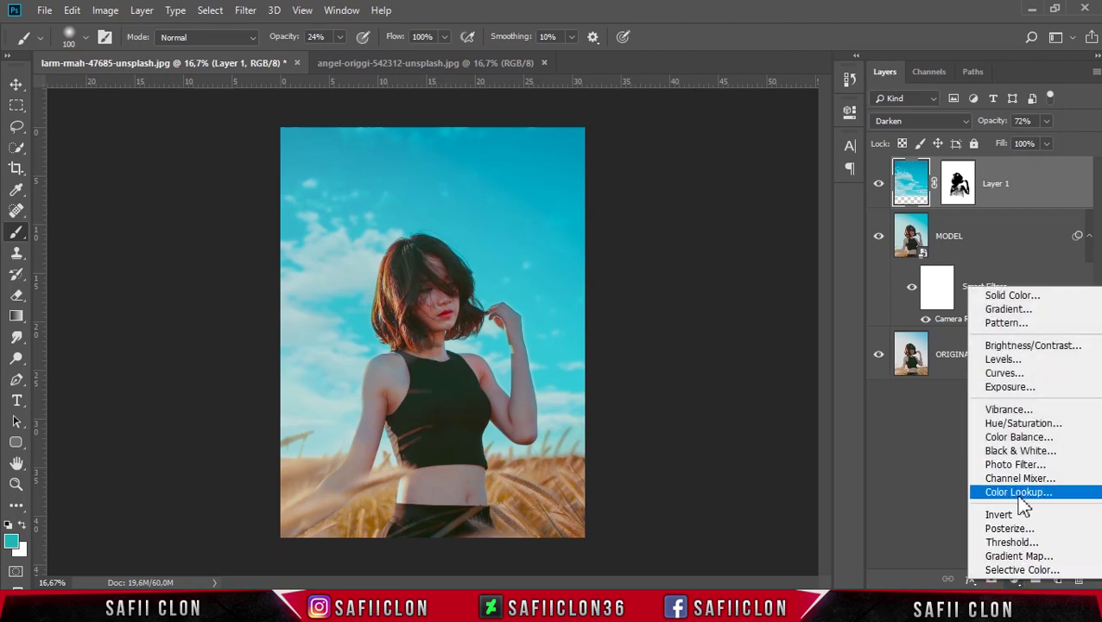
left_click(1018, 493)
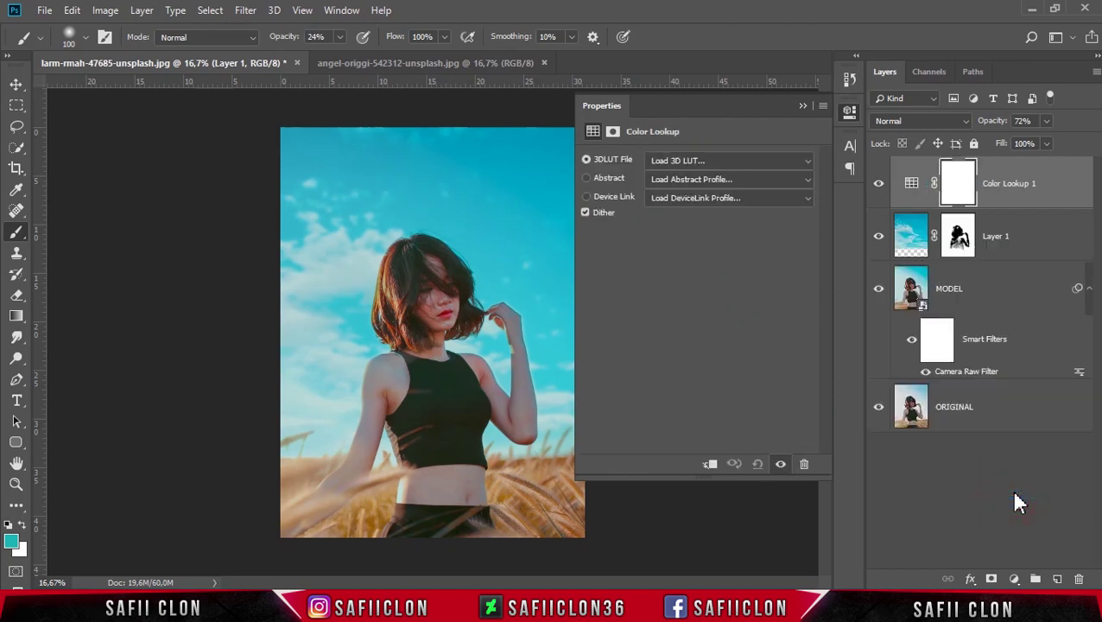
left_click(733, 162)
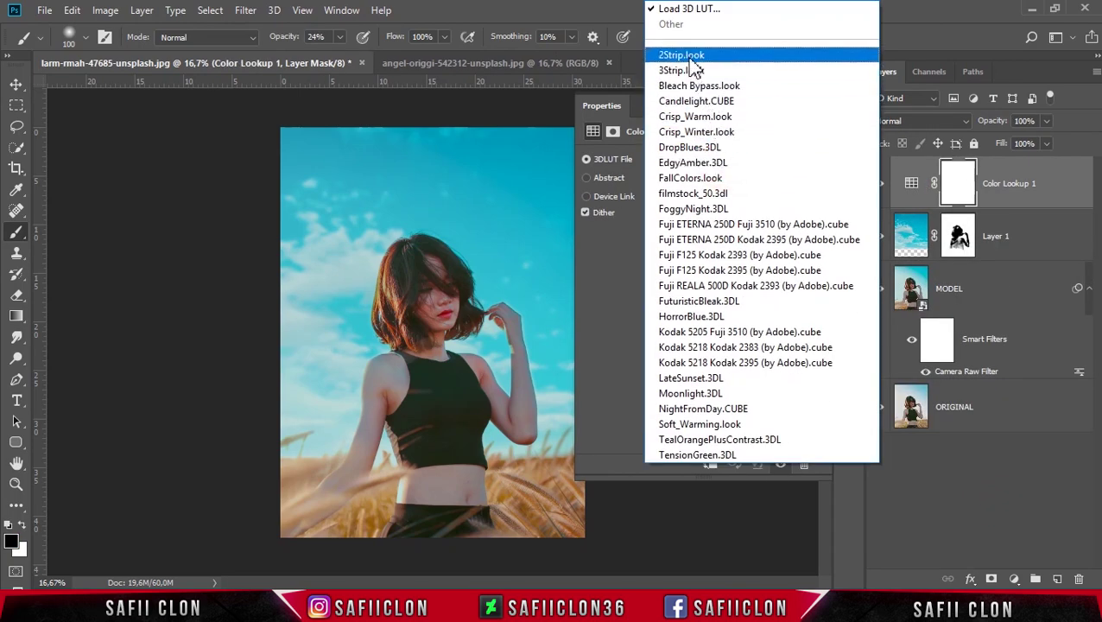
left_click(682, 55)
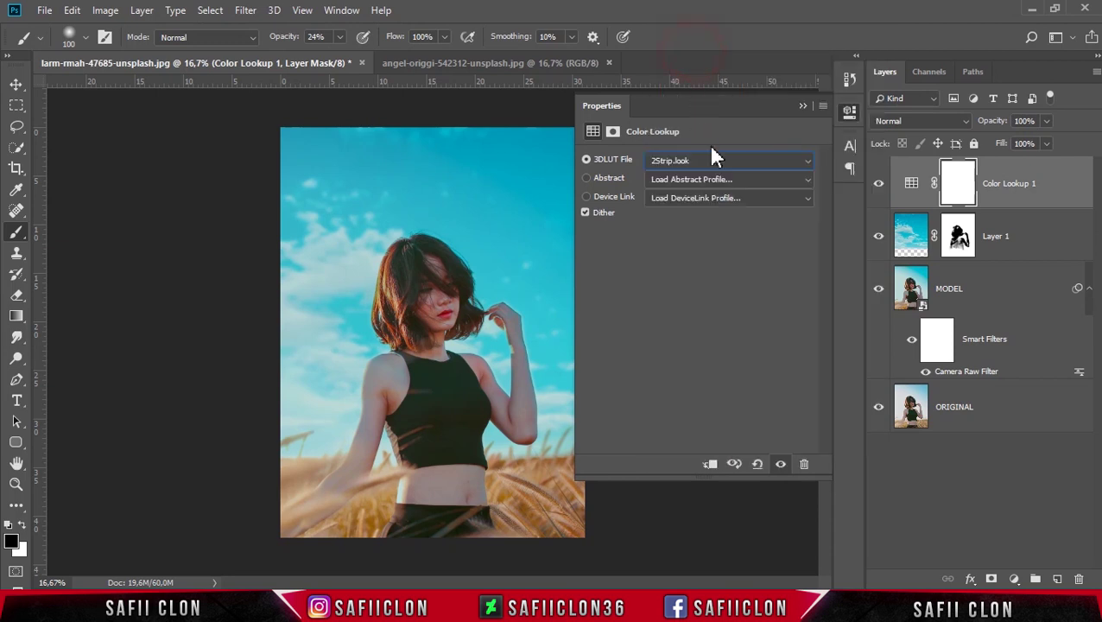
left_click(801, 106)
left_click(1019, 173)
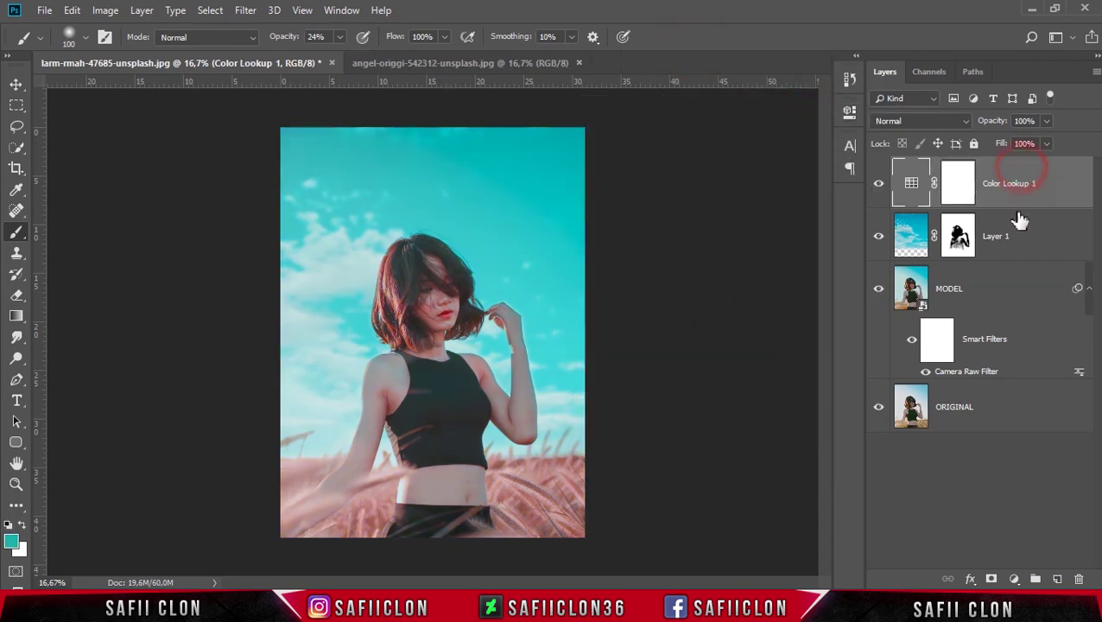
Step: Add a Levels adjustment clipped to the Color Lookup layer, with input levels 21, 1.05 and 248
left_click(1017, 580)
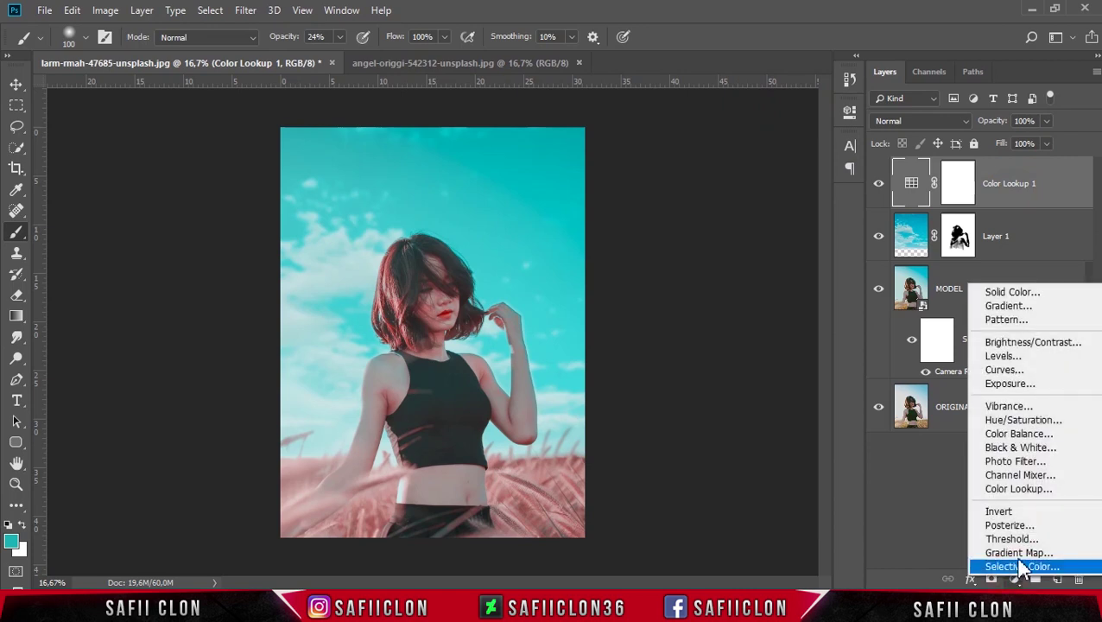
left_click(1000, 356)
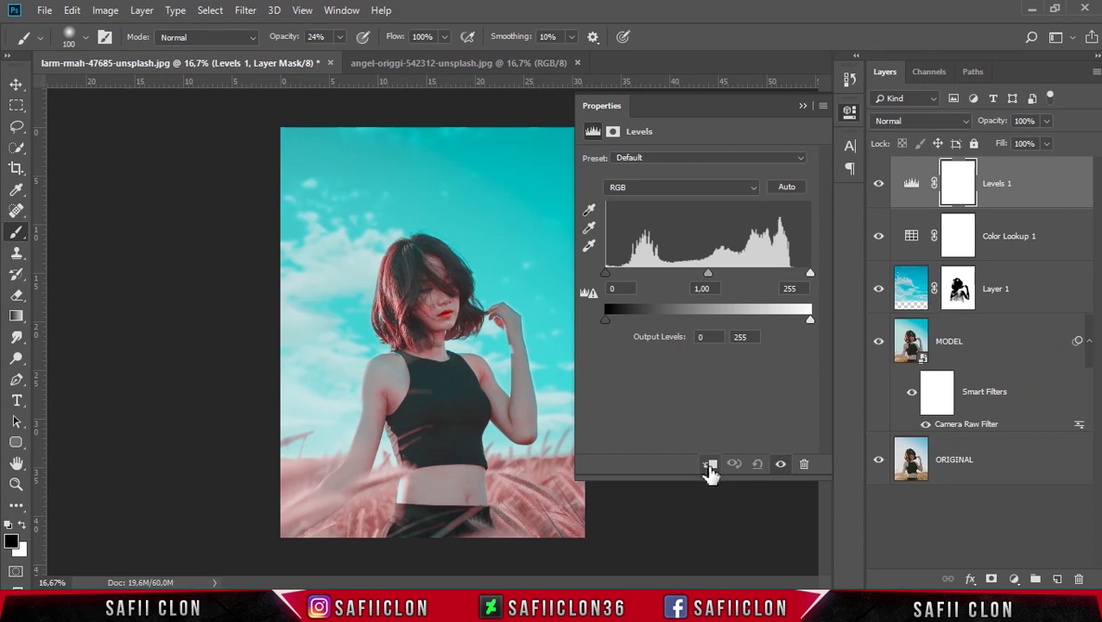
left_click(709, 464)
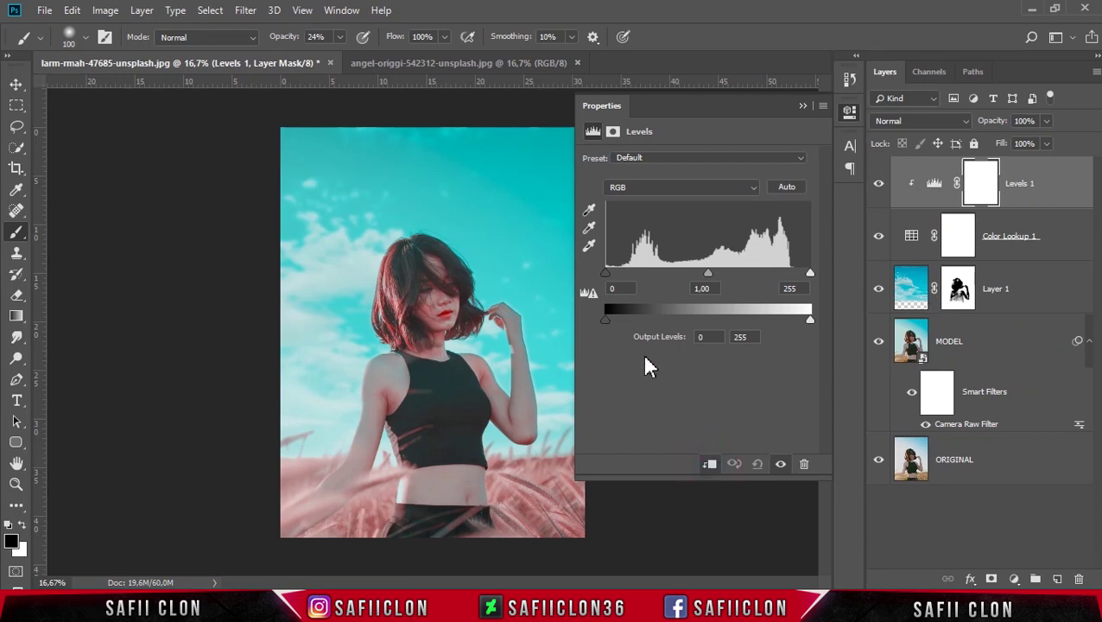
key("ctrl+plus")
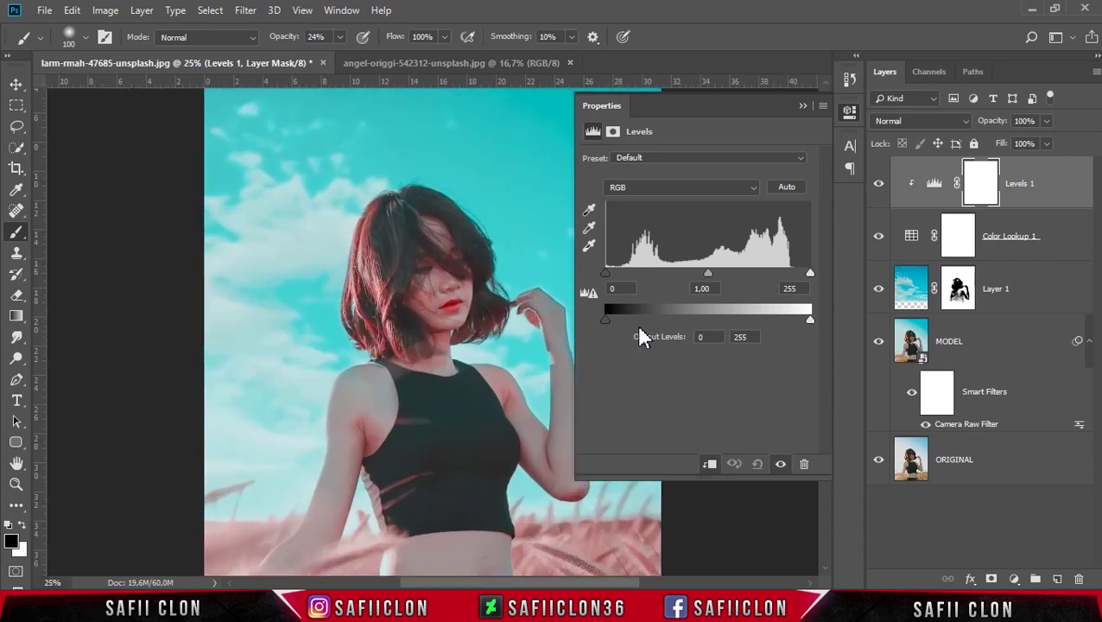
key("ctrl+plus")
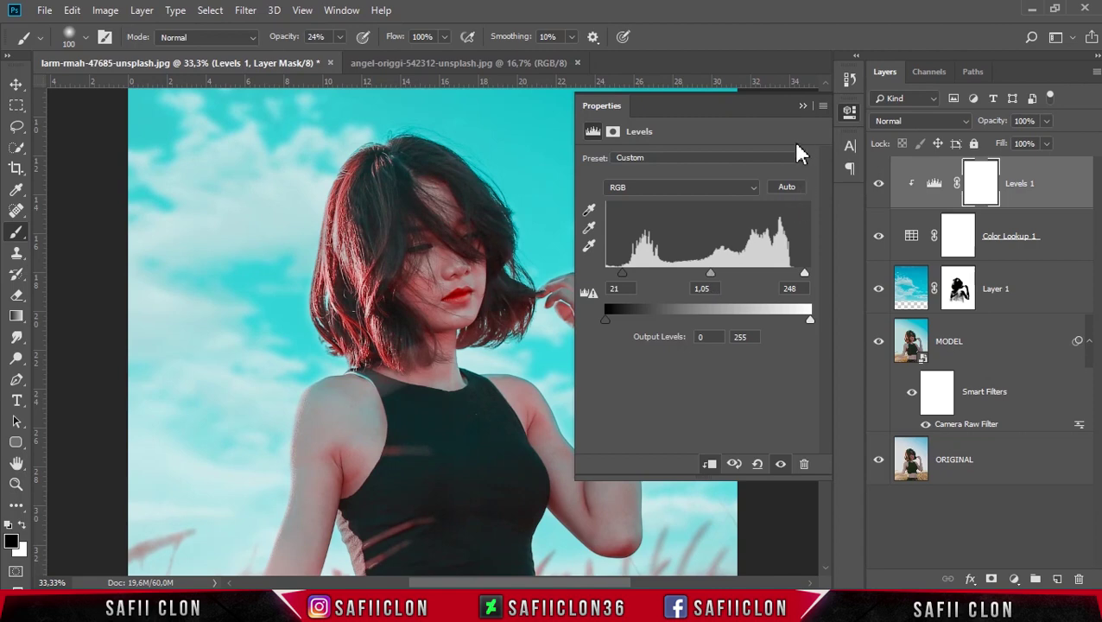
left_click(803, 107)
Step: Toggle the Levels adjustment's visibility to compare the contrast on the model before and after
left_click(878, 185)
left_click(878, 184)
left_click(878, 186)
left_click(879, 187)
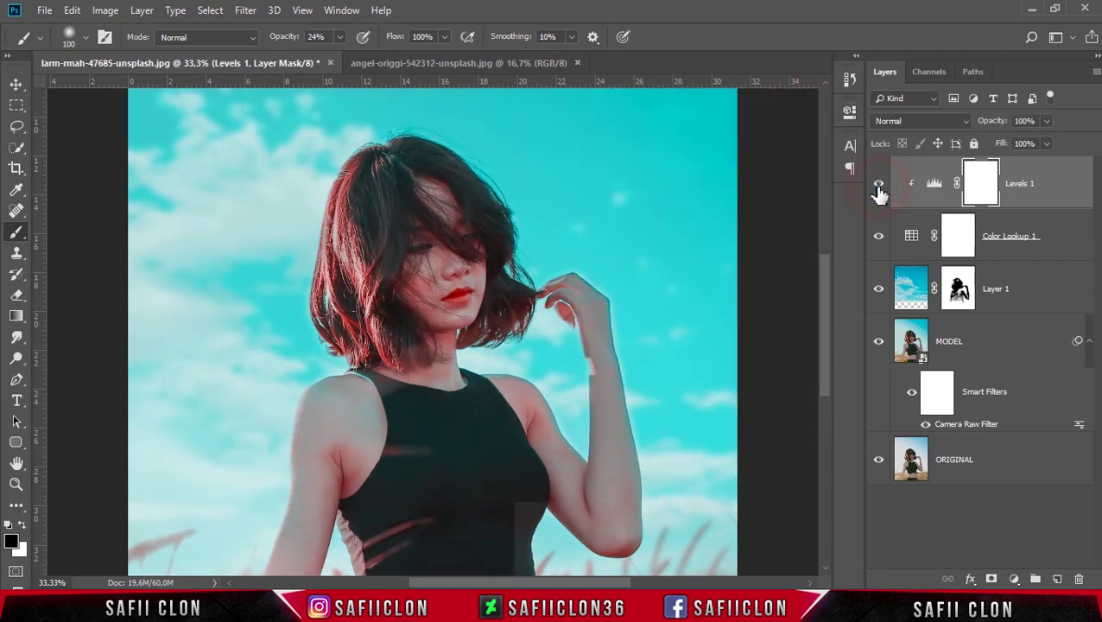
key("ctrl+minus")
key("ctrl+minus")
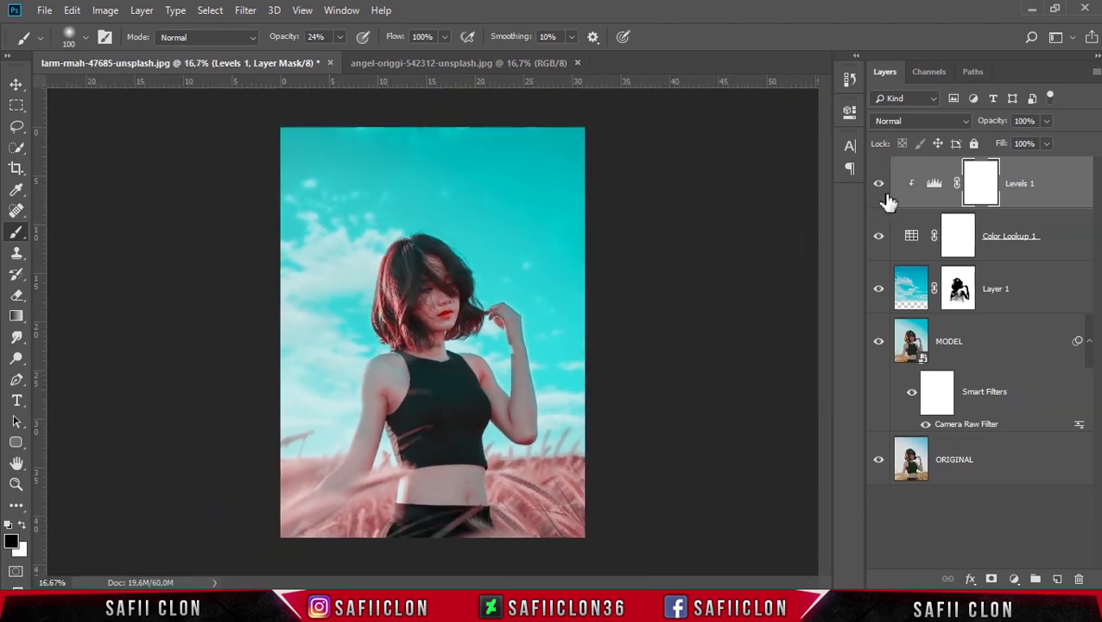
Step: Select the Levels 1 layer and open the honey-fangs-466658-unsplash photo from the Color folder
left_click(1056, 184)
left_click(551, 158, "alt")
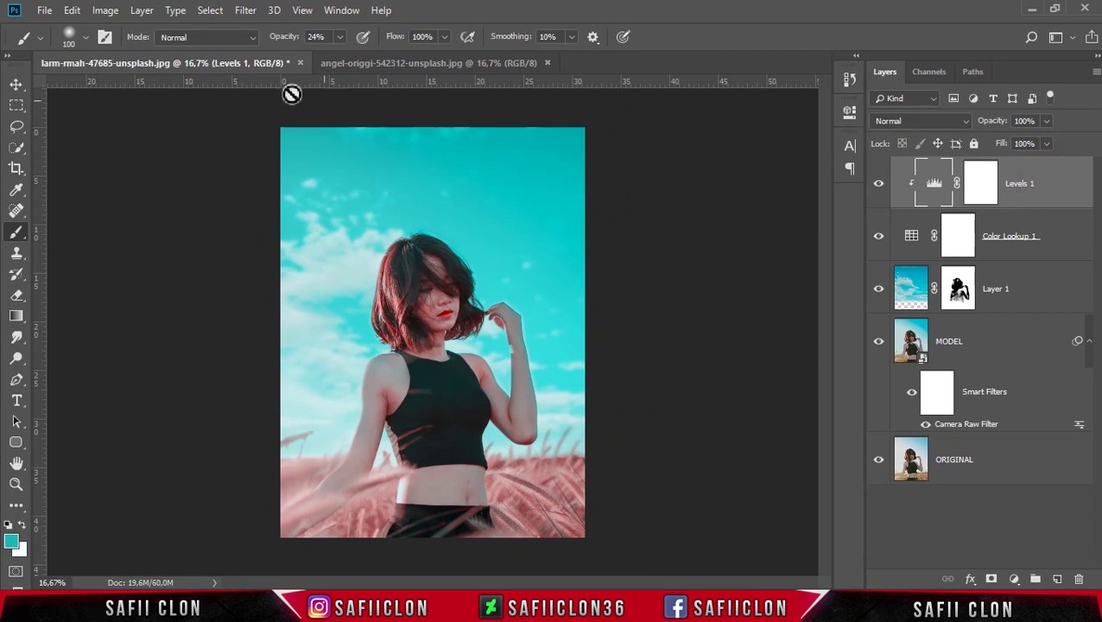
left_click(44, 12)
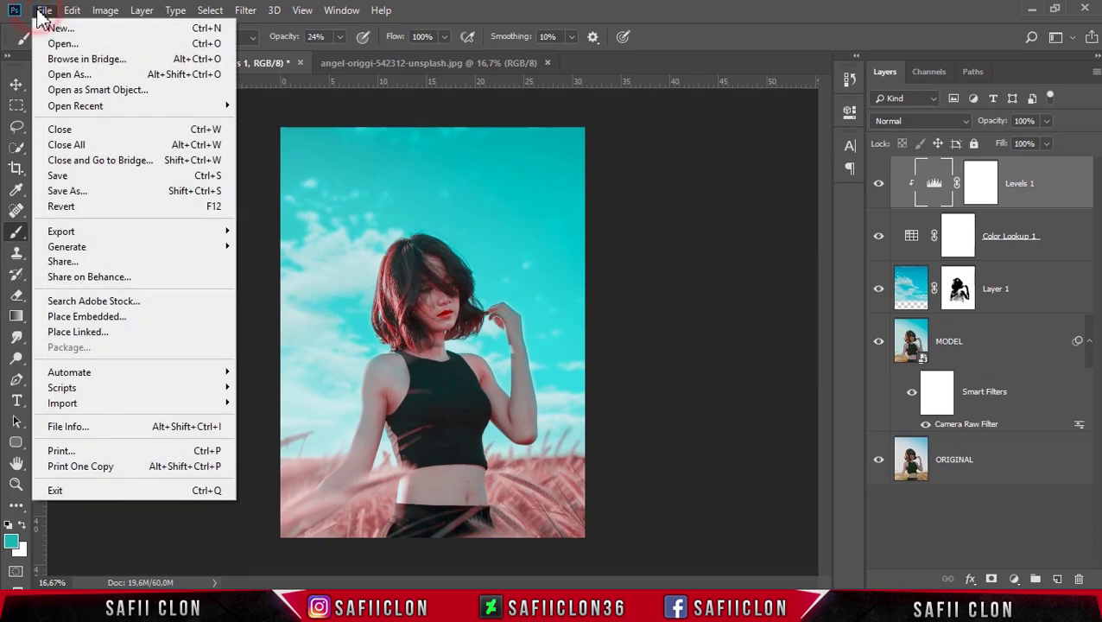
left_click(73, 45)
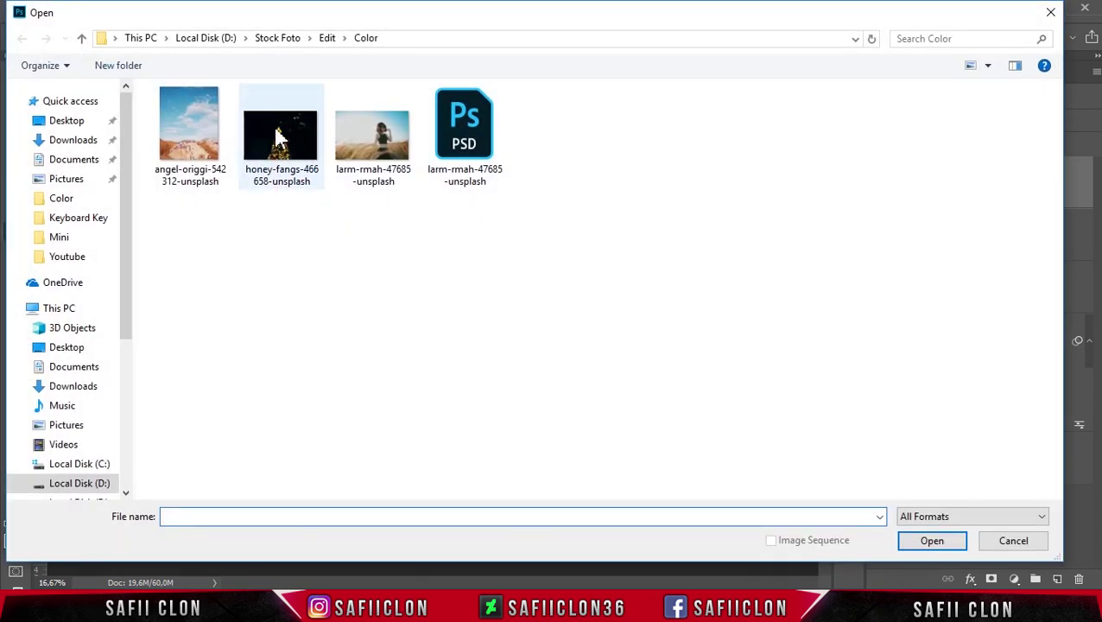
left_click(268, 151)
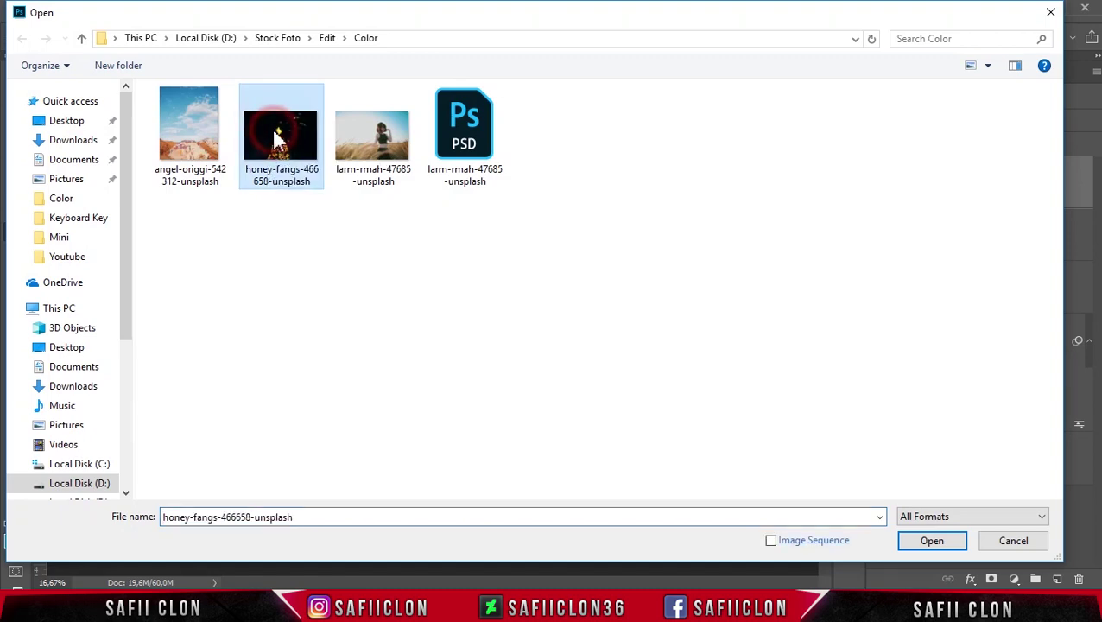
left_click(949, 541)
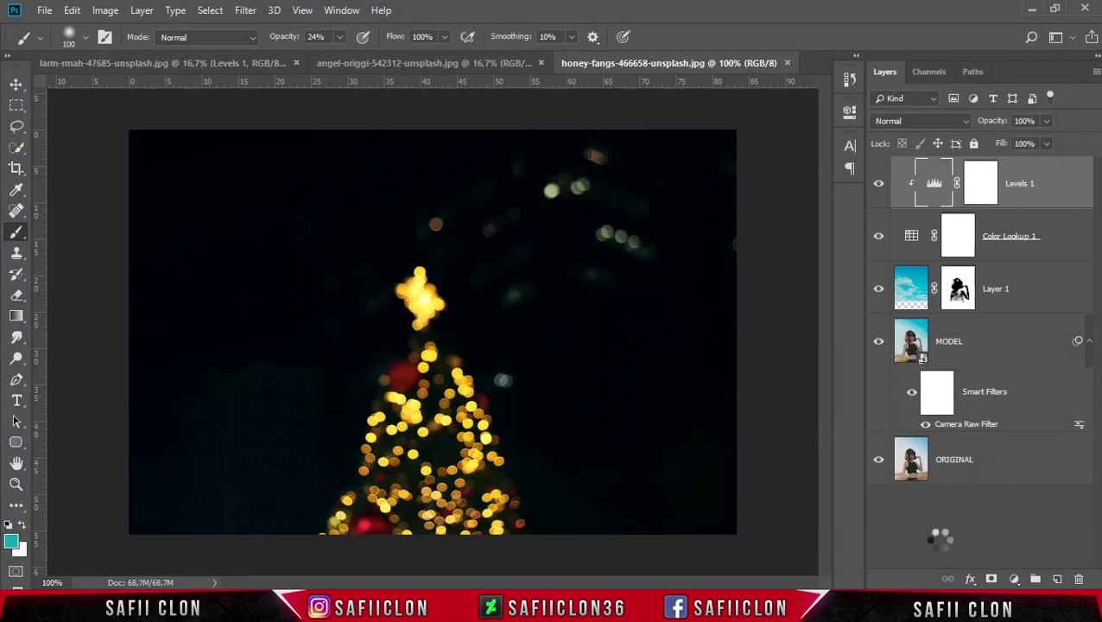
Step: Select the Christmas tree lights below the star with the Lasso tool and move them into the portrait document
left_click(17, 132)
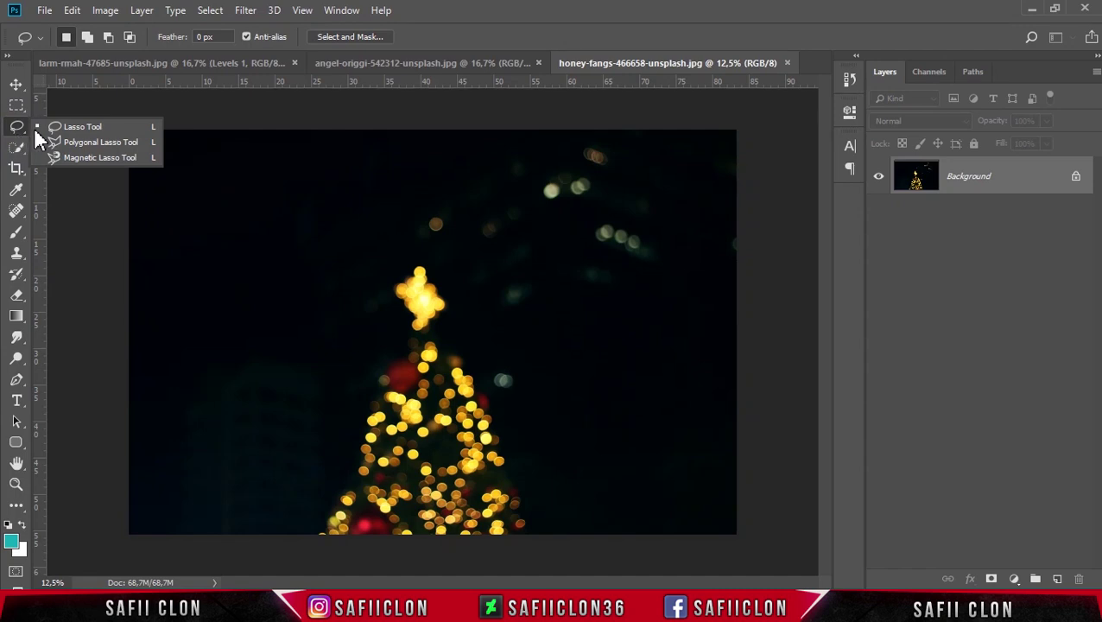
left_click(81, 128)
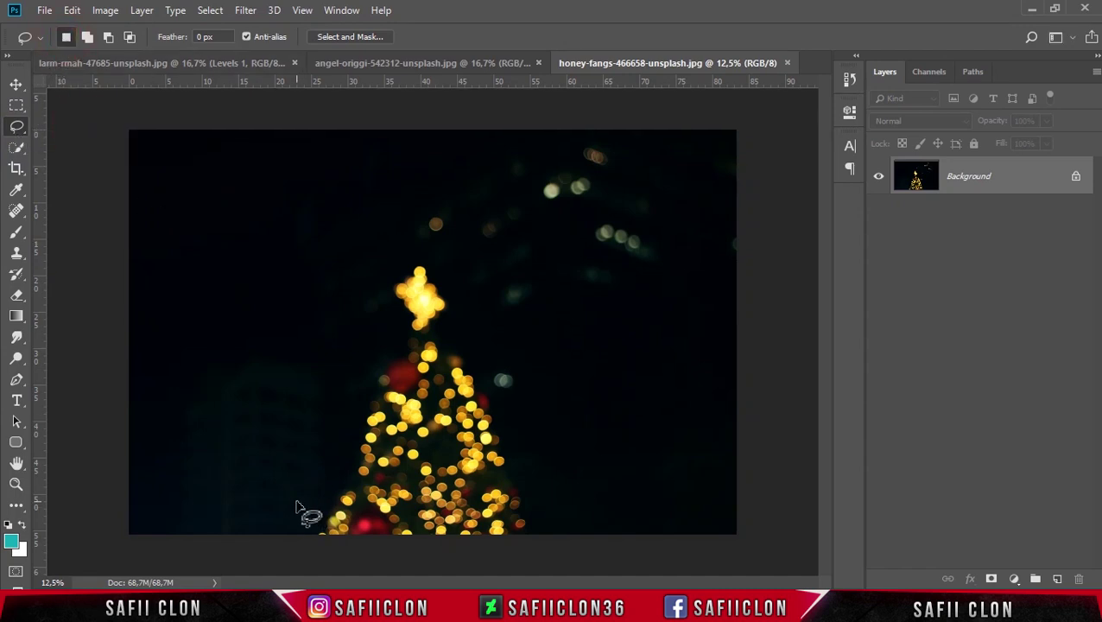
mouse_move(312, 540)
left_mouse_down()
mouse_move(333, 512)
mouse_move(369, 384)
left_mouse_up()
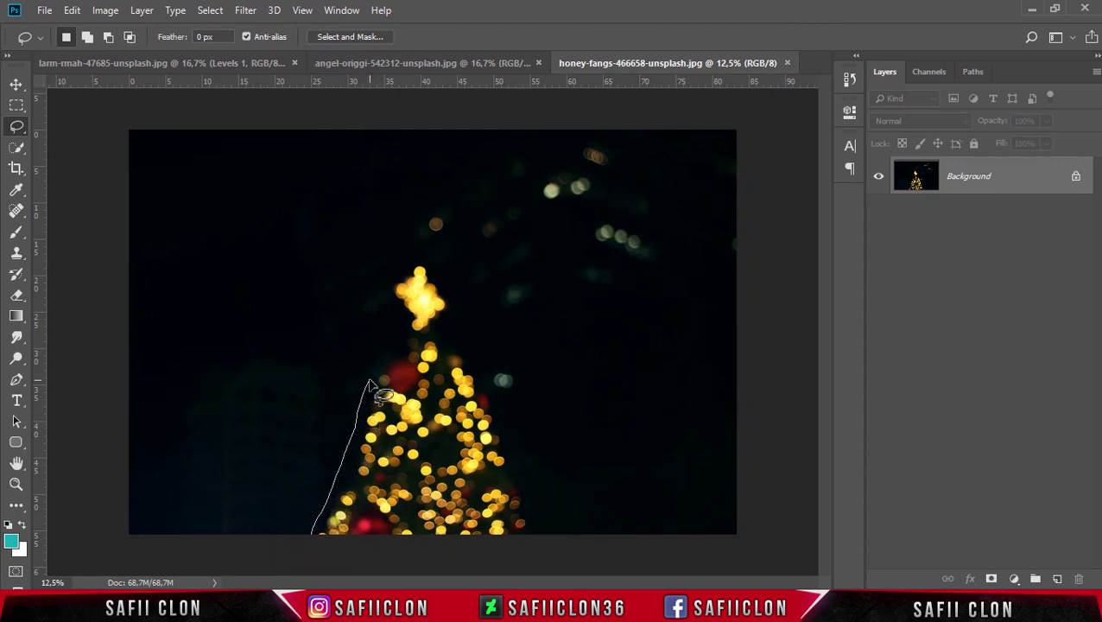
mouse_move(464, 355)
left_mouse_down()
mouse_move(517, 465)
mouse_move(522, 552)
mouse_move(316, 552)
left_mouse_up()
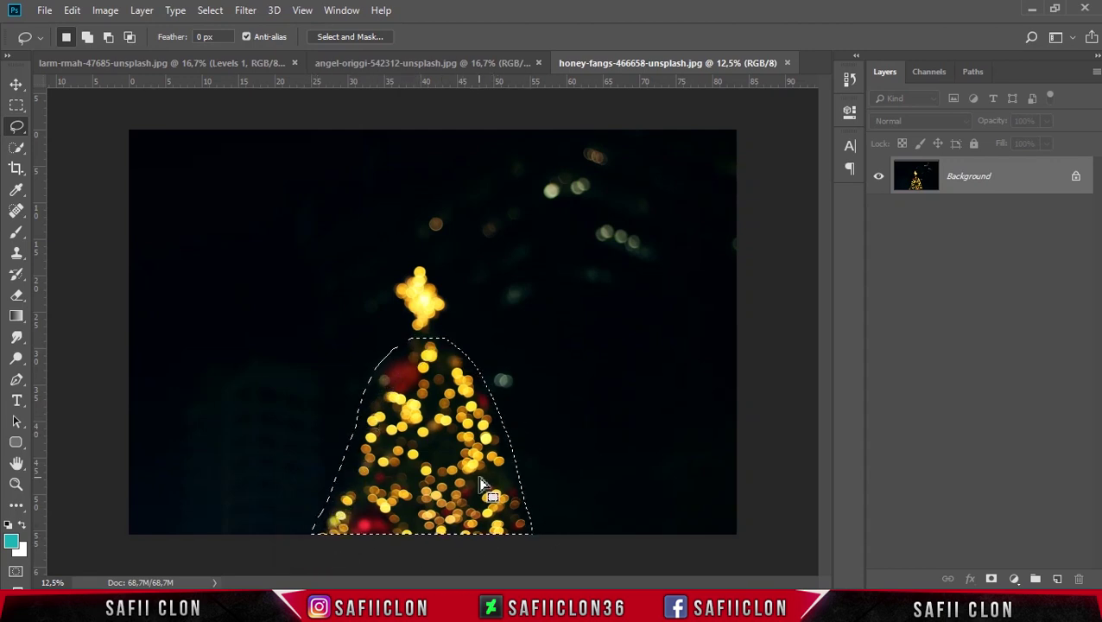
left_click(16, 84)
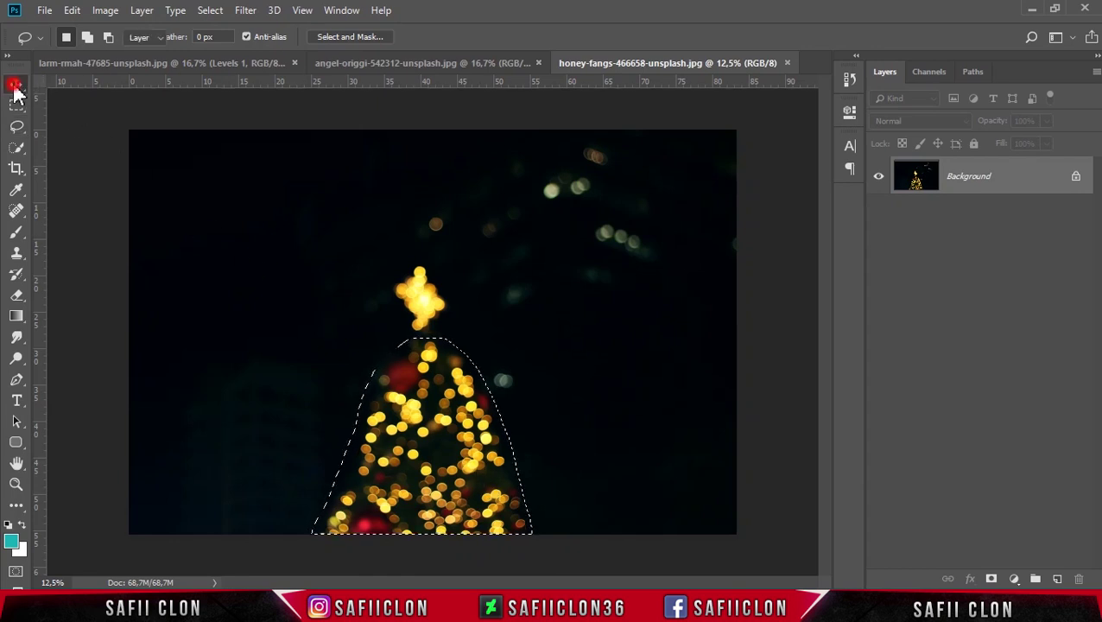
left_click_drag(456, 478, 450, 308)
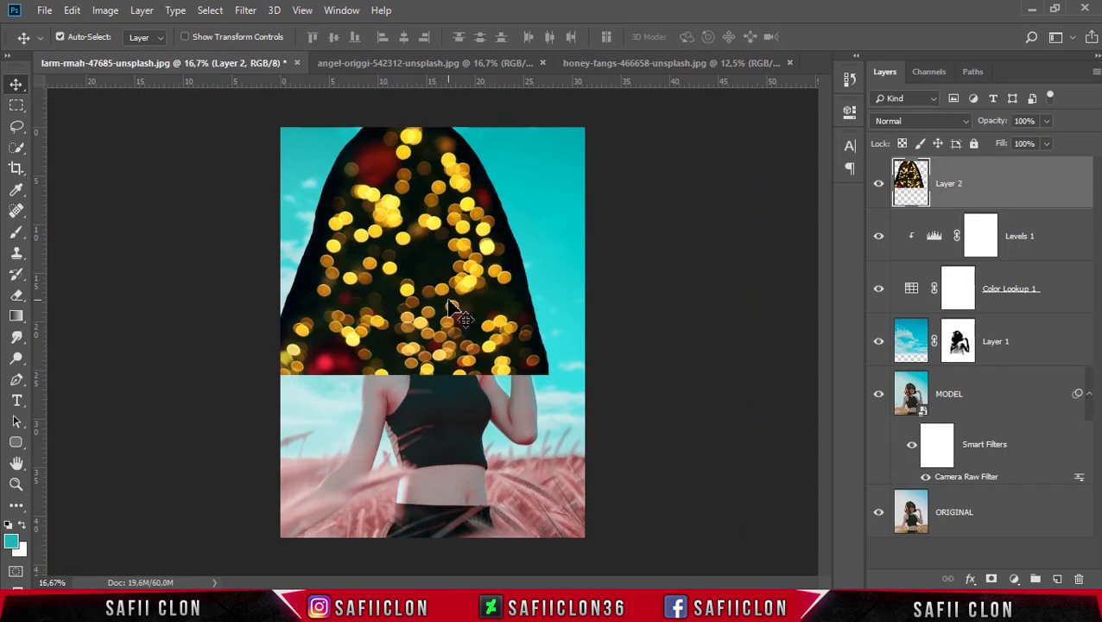
Step: Scale the lights layer to about 83%, rotate it about 38.6° over the upper-left sky and set its blend mode to Screen
key("ctrl+t")
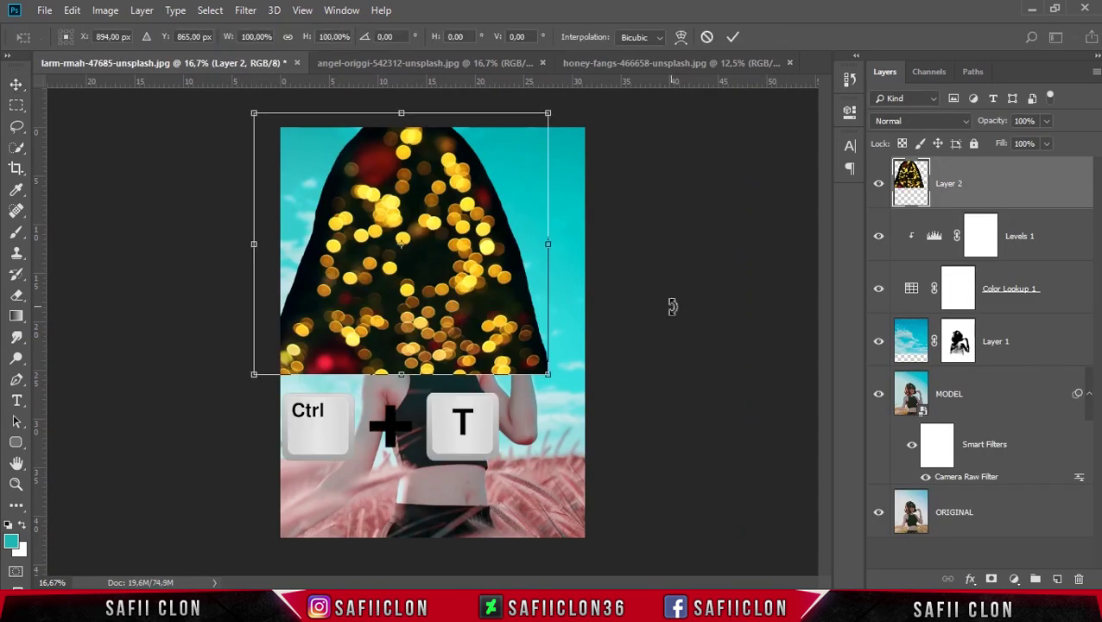
left_click_drag(252, 115, 301, 163)
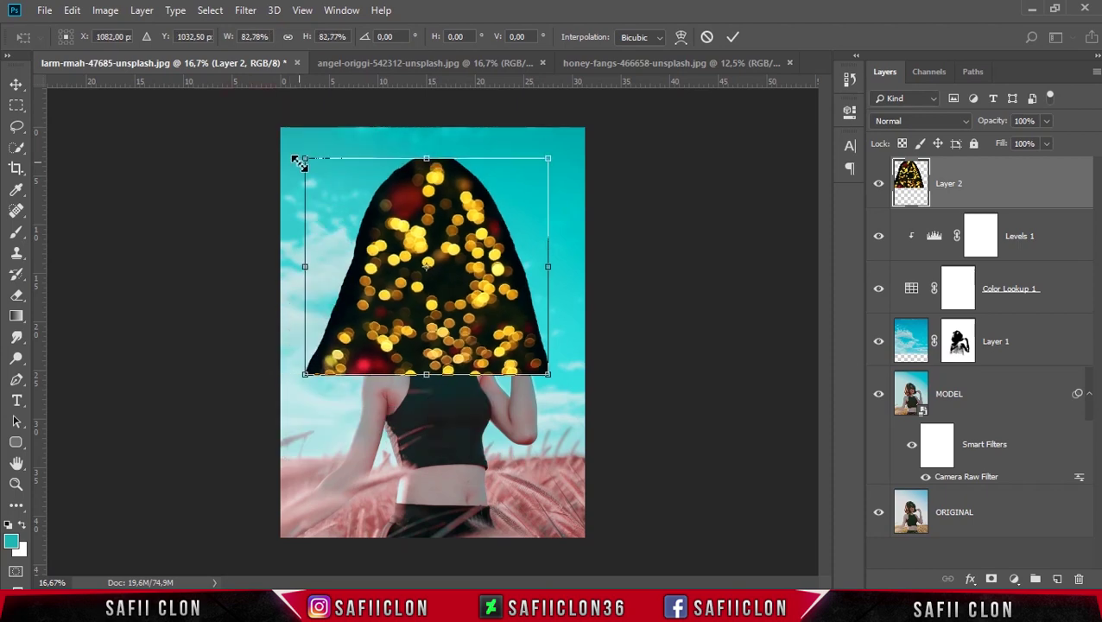
left_click_drag(496, 295, 429, 253)
left_click_drag(516, 321, 420, 399)
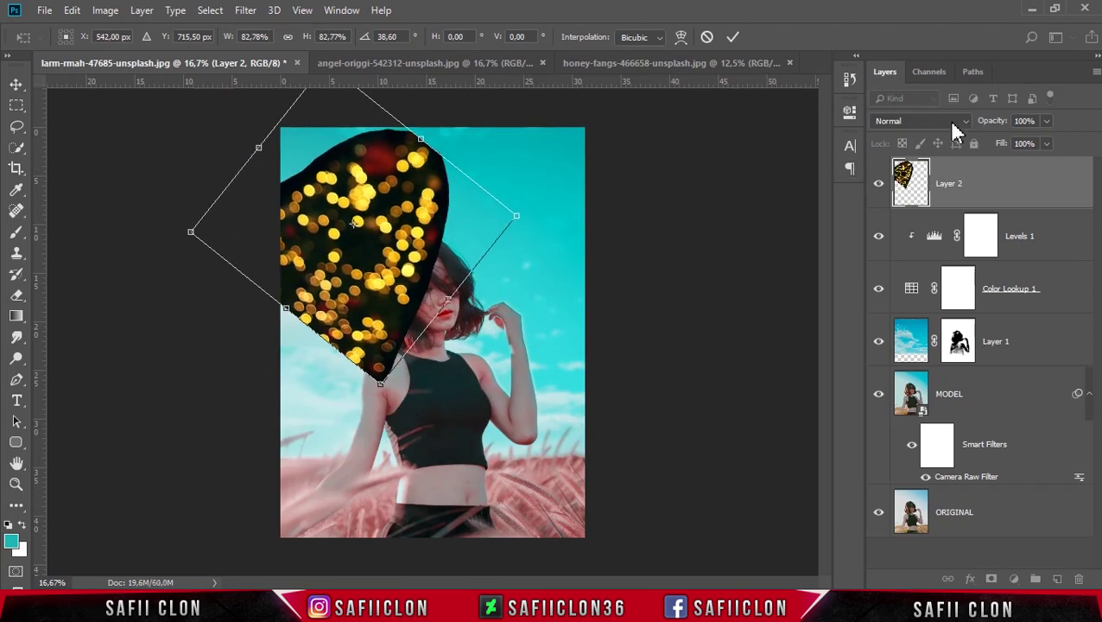
left_click(925, 122)
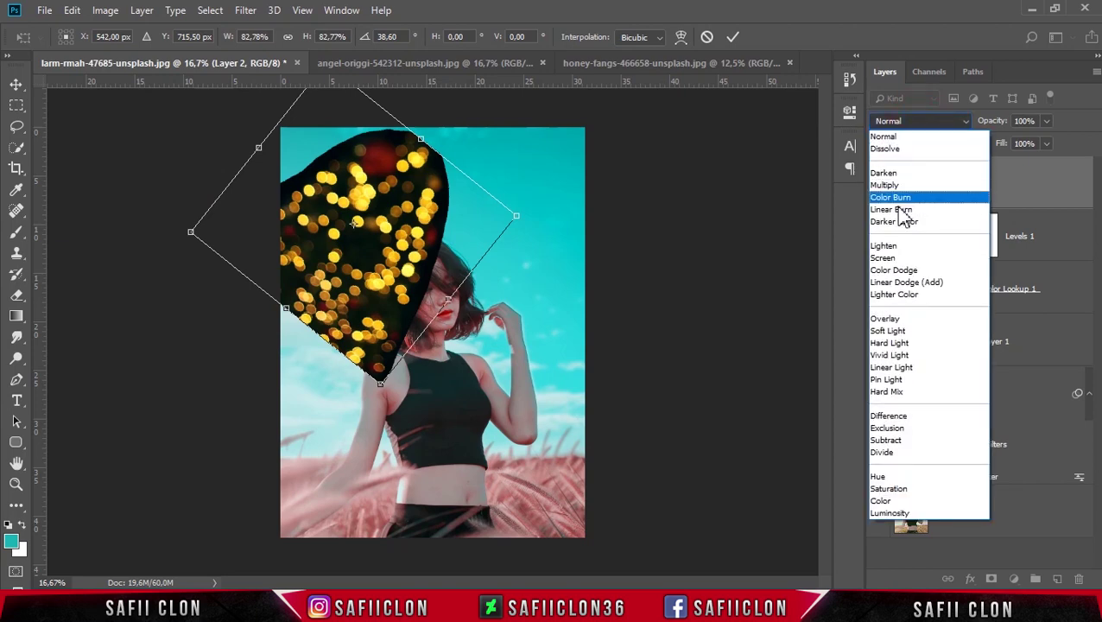
left_click(898, 258)
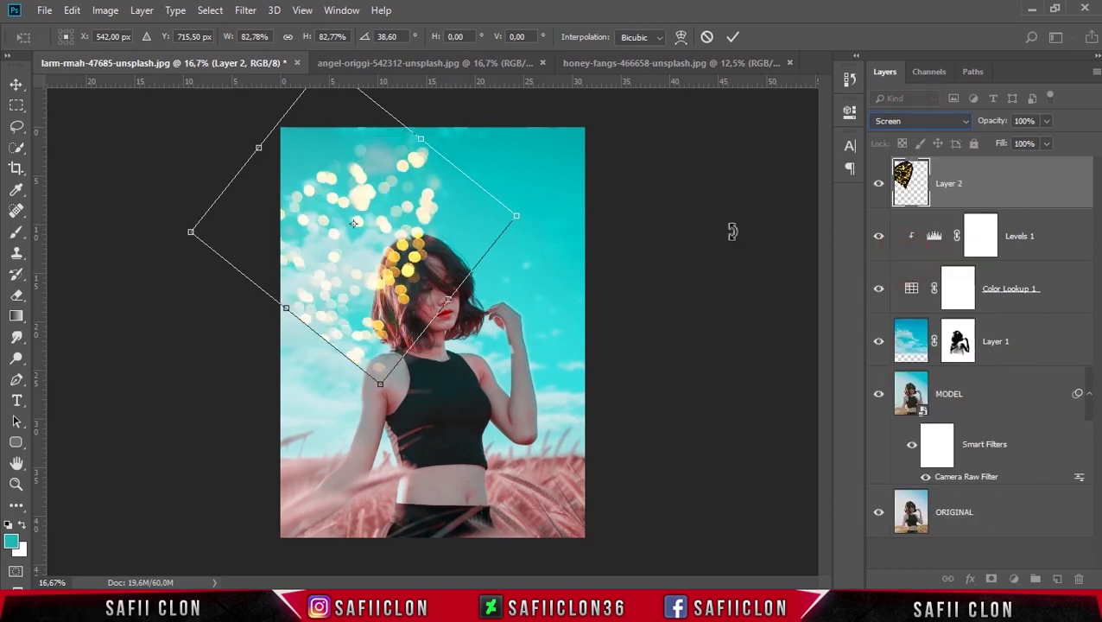
Step: Transform the lights layer to about 86% scale and −82.6° rotation, placing it beside the model along the photo's left edge
left_click_drag(412, 244, 386, 212)
left_click_drag(354, 352, 355, 357)
left_click_drag(516, 271, 506, 292)
left_click_drag(407, 212, 429, 184)
mouse_move(355, 327)
left_mouse_down()
mouse_move(353, 369)
mouse_move(352, 316)
left_mouse_up()
left_click_drag(329, 234, 334, 247)
left_click_drag(414, 352, 446, 339)
left_click_drag(356, 197, 304, 348)
left_click_drag(348, 270, 361, 269)
left_click_drag(439, 356, 339, 145)
left_click_drag(414, 250, 381, 264)
left_click_drag(349, 126, 259, 113)
left_click_drag(332, 300, 304, 365)
left_click_drag(384, 319, 393, 363)
left_click_drag(312, 340, 336, 301)
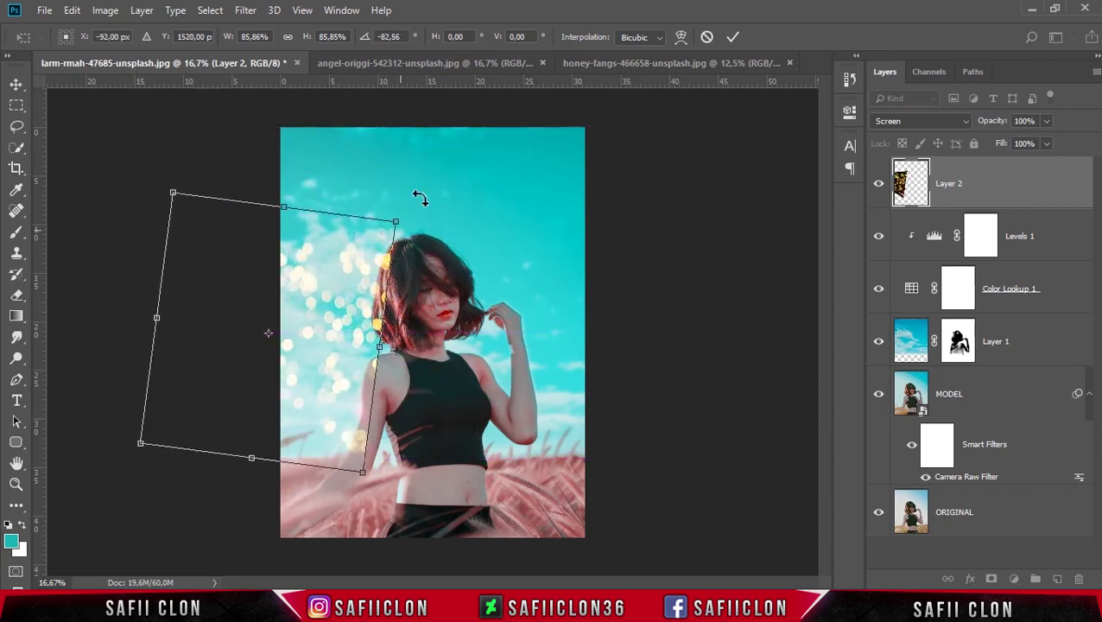
left_click(733, 37)
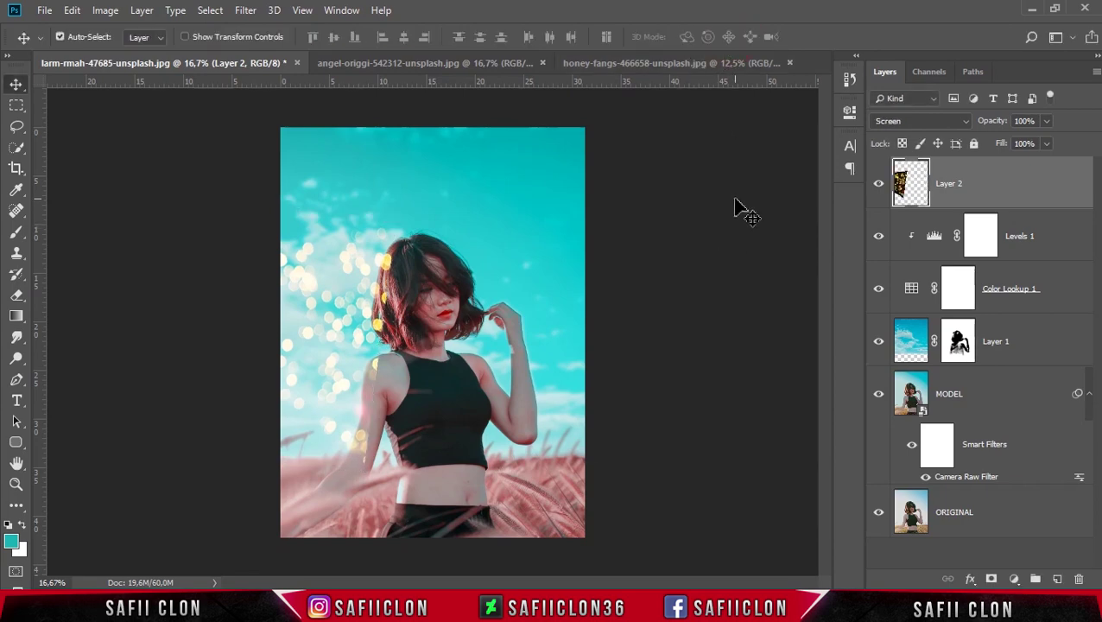
Step: Duplicate Layer 2 within the portrait document, keeping the default copy name
right_click(1020, 183)
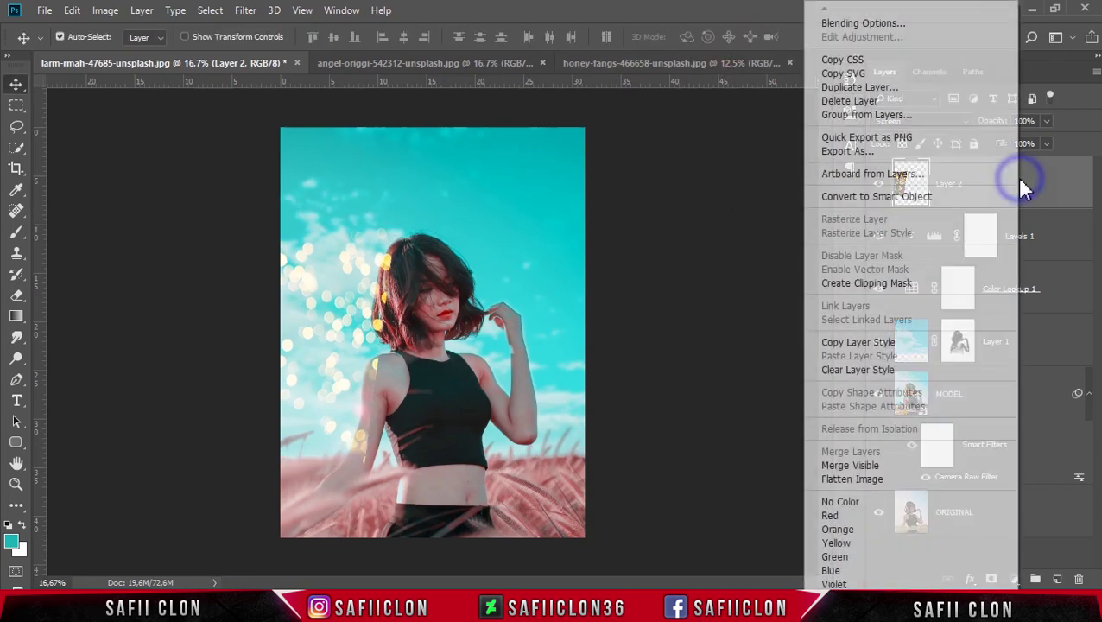
left_click(851, 90)
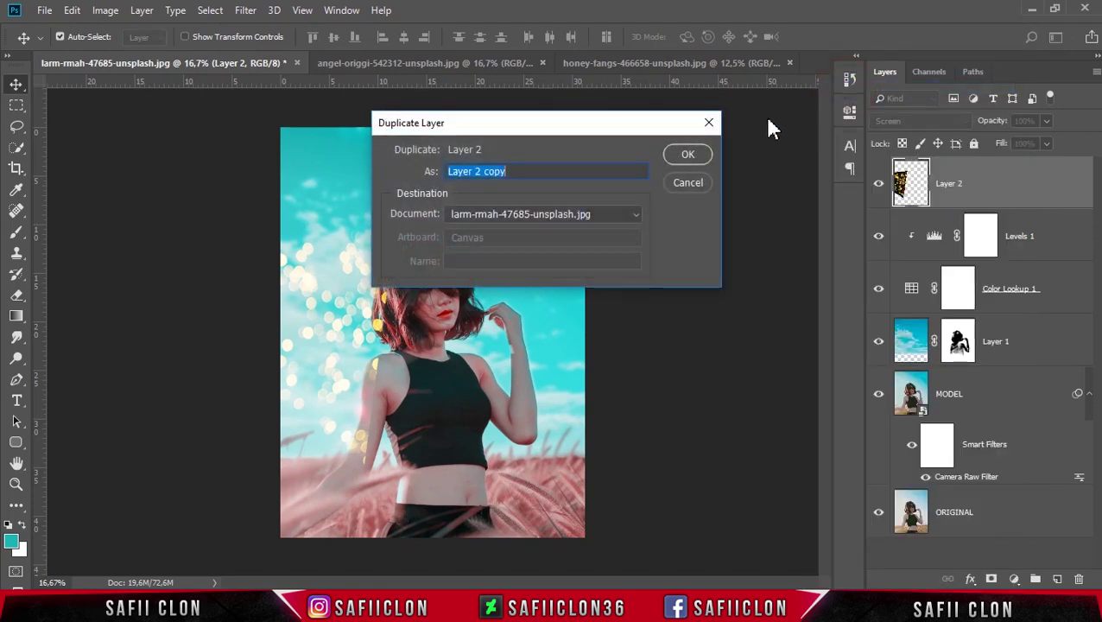
left_click(683, 159)
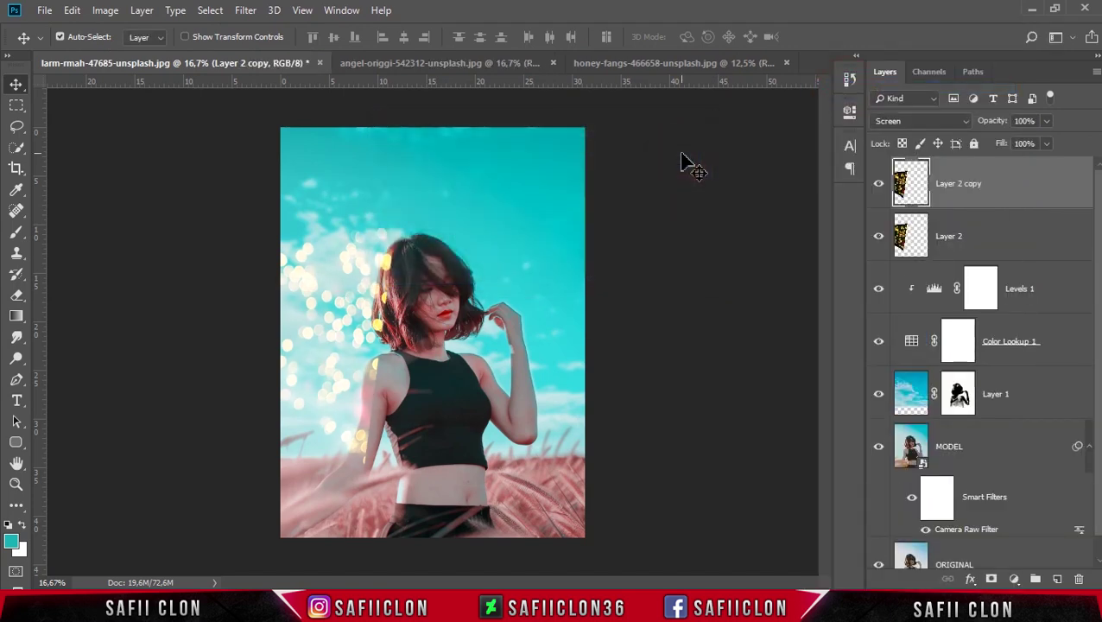
Step: Transform the Layer 2 copy lights to about 122% width, 113% height and −40.5° rotation across the sky above the model
key("ctrl+t")
left_click_drag(357, 333, 418, 163)
left_click_drag(502, 216, 210, 351)
left_click_drag(403, 186, 424, 164)
left_click_drag(431, 310, 450, 344)
mouse_move(451, 319)
left_mouse_down()
mouse_move(481, 309)
mouse_move(463, 305)
left_mouse_up()
left_click_drag(456, 239, 449, 253)
left_click_drag(534, 232, 363, 367)
left_click_drag(407, 231, 421, 217)
left_click_drag(578, 258, 136, 90)
left_click_drag(517, 173, 547, 235)
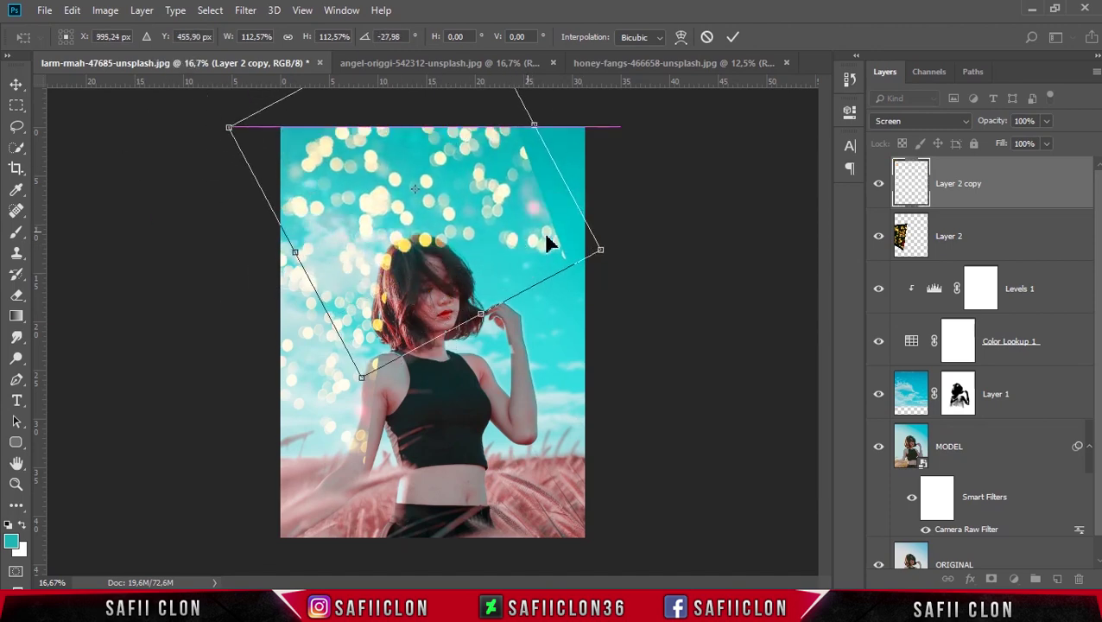
left_click_drag(590, 281, 607, 236)
left_click_drag(552, 221, 519, 183)
left_click_drag(620, 187, 345, 26)
left_click_drag(426, 174, 405, 136)
left_click_drag(563, 177, 204, 266)
left_click_drag(391, 190, 425, 249)
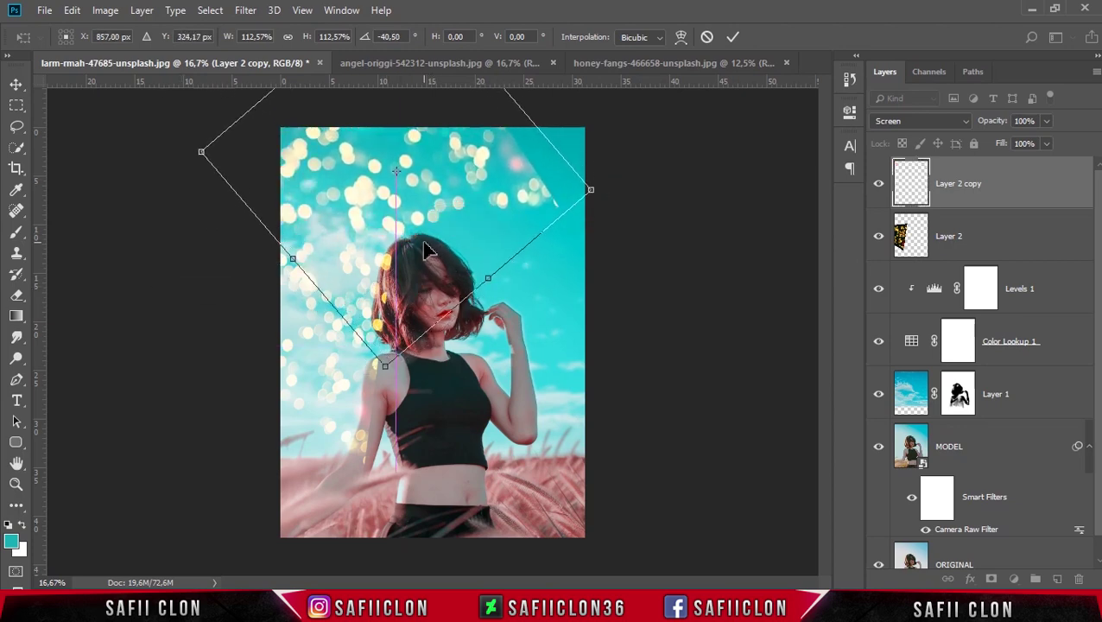
mouse_move(593, 188)
left_mouse_down()
mouse_move(580, 149)
mouse_move(581, 171)
left_mouse_up()
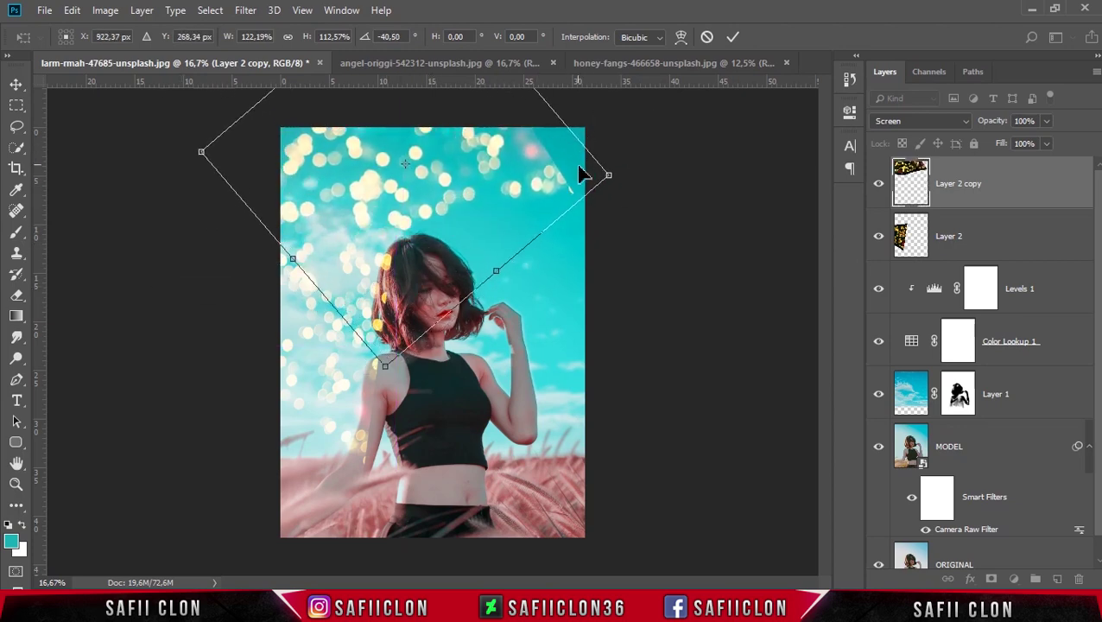
left_click(733, 38)
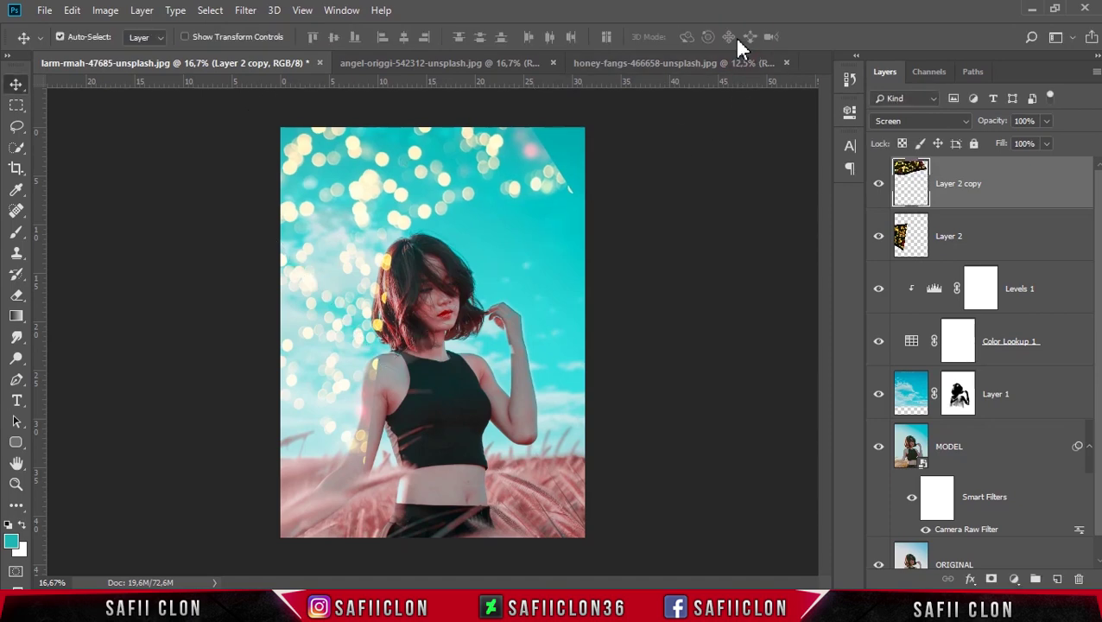
Step: Duplicate the Layer 2 copy lights within the portrait document, keeping the default name Layer 2 copy 2
right_click(998, 179)
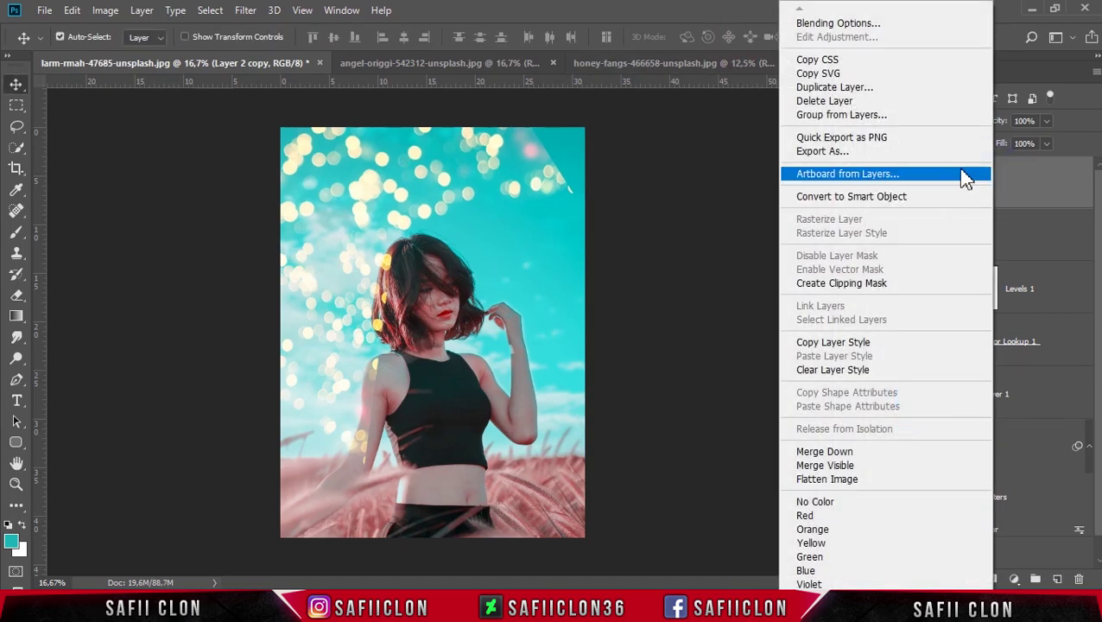
left_click(842, 87)
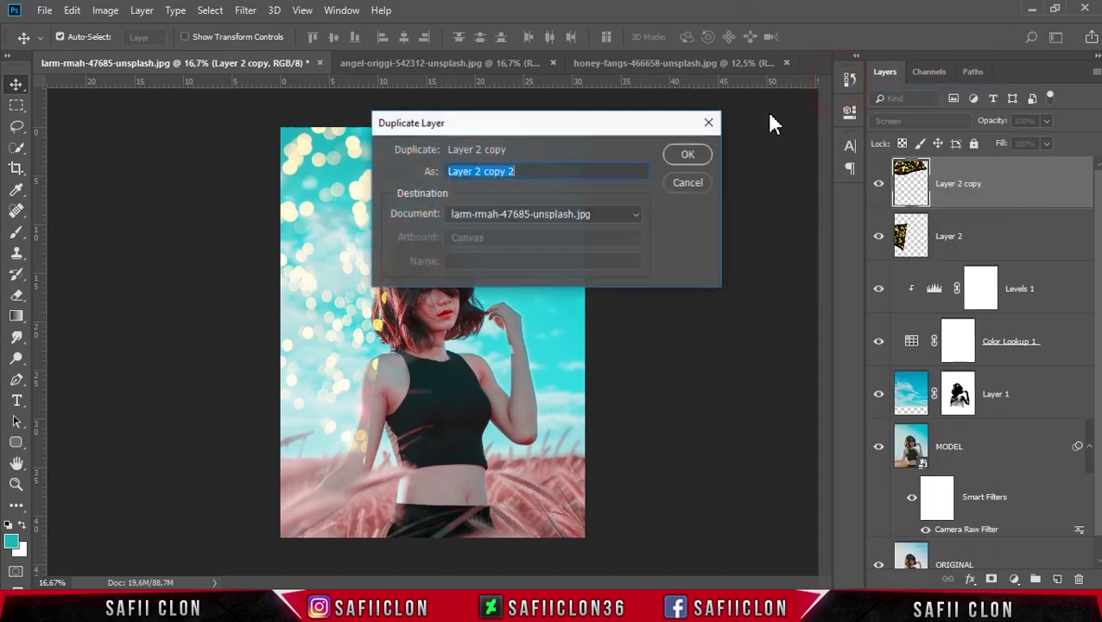
left_click(696, 155)
Step: Rotate the Layer 2 copy 2 lights about 59.5° over the model and the photo's right side, stretching them to about 102.7% width
key("ctrl+t")
left_click_drag(551, 160, 640, 318)
left_click_drag(726, 327, 629, 389)
left_click_drag(591, 334, 623, 339)
left_click_drag(775, 381, 734, 367)
mouse_move(601, 318)
left_mouse_down()
mouse_move(561, 319)
mouse_move(592, 313)
left_mouse_up()
mouse_move(744, 407)
left_mouse_down()
mouse_move(725, 430)
mouse_move(731, 419)
left_mouse_up()
left_click_drag(638, 378, 637, 387)
left_click_drag(750, 391, 740, 406)
left_click_drag(679, 302, 695, 304)
left_click_drag(783, 446, 758, 462)
left_click_drag(709, 325, 682, 352)
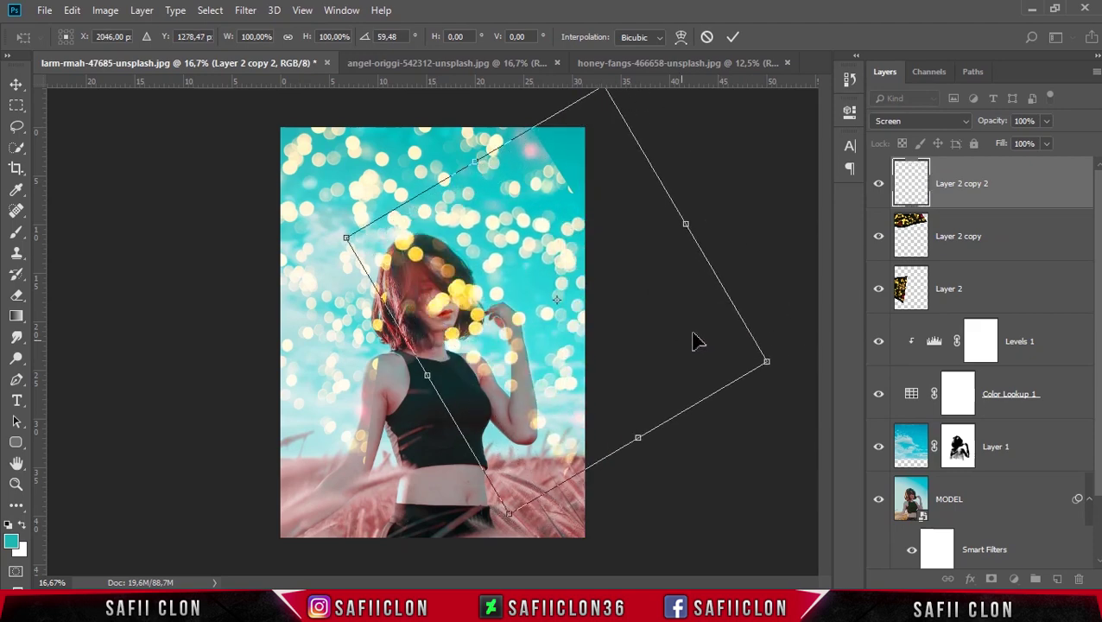
left_click_drag(637, 437, 661, 446)
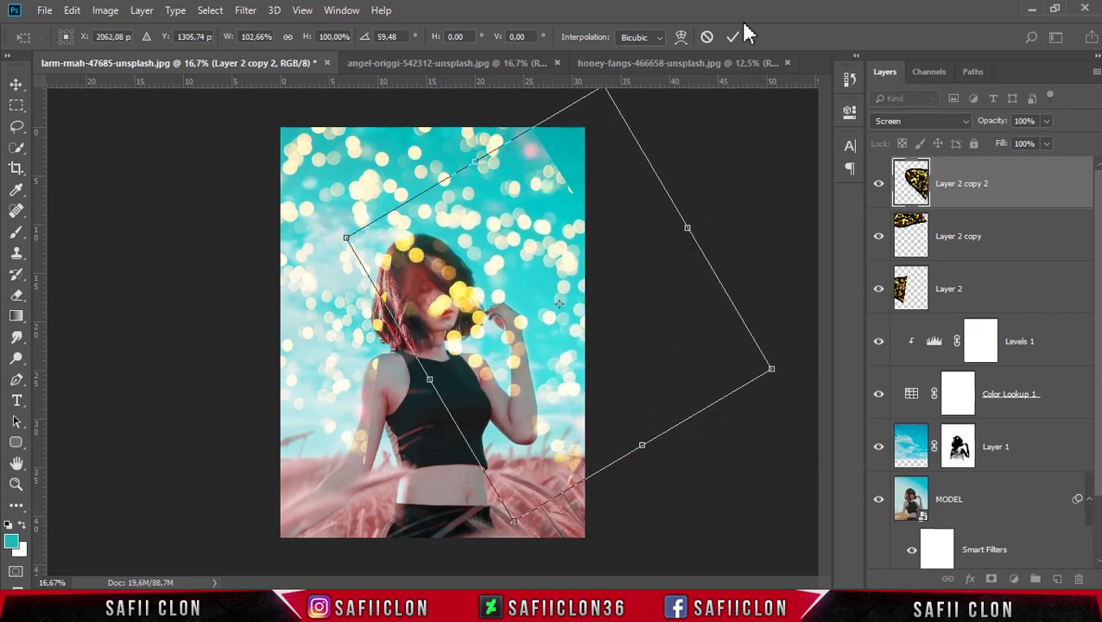
left_click(734, 38)
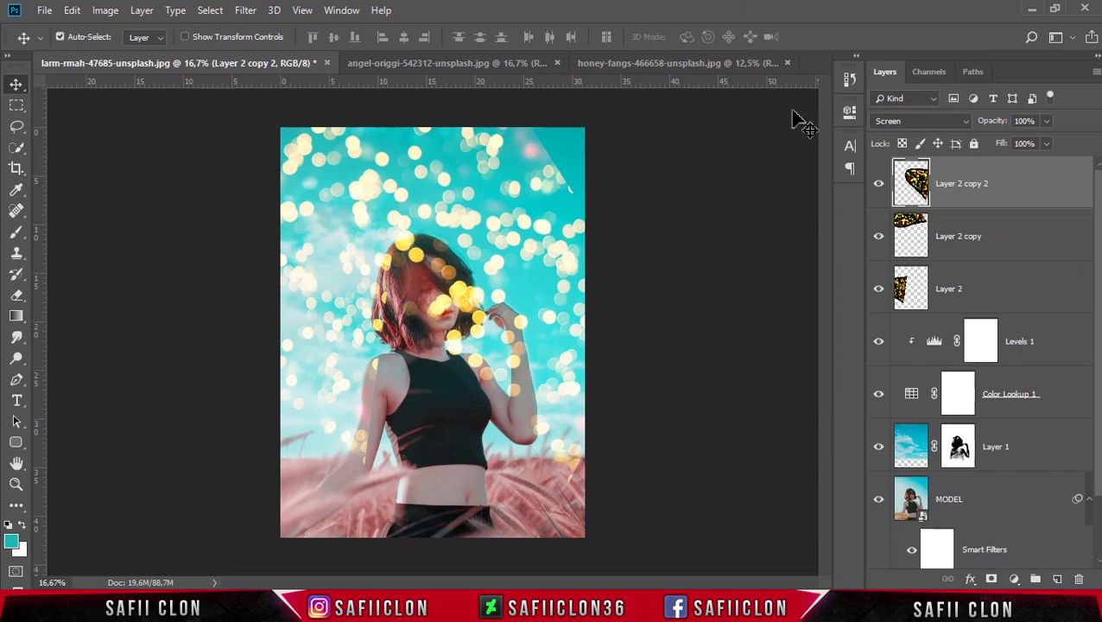
Step: Transform the Layer 2 copy lights to about 109% width, 106% height and 4.1° rotation, filling the photo's upper-right corner
left_click(1005, 241)
key("ctrl+t")
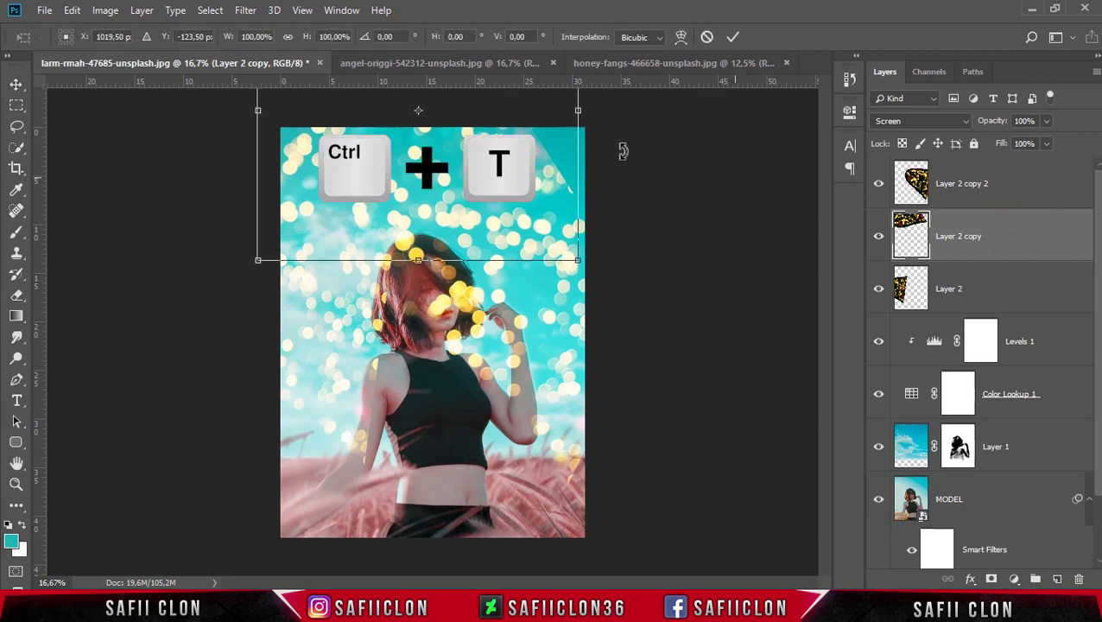
left_click_drag(546, 122, 557, 127)
left_click_drag(592, 259, 603, 269)
left_click_drag(557, 223, 571, 189)
left_click_drag(629, 241, 252, 142)
mouse_move(502, 159)
left_mouse_down()
mouse_move(497, 195)
mouse_move(497, 164)
left_mouse_up()
left_click_drag(619, 258, 138, 125)
left_click_drag(662, 253, 413, 211)
left_click_drag(638, 238, 635, 247)
left_click_drag(577, 208, 537, 209)
left_click_drag(642, 258, 641, 274)
left_click_drag(545, 140, 545, 142)
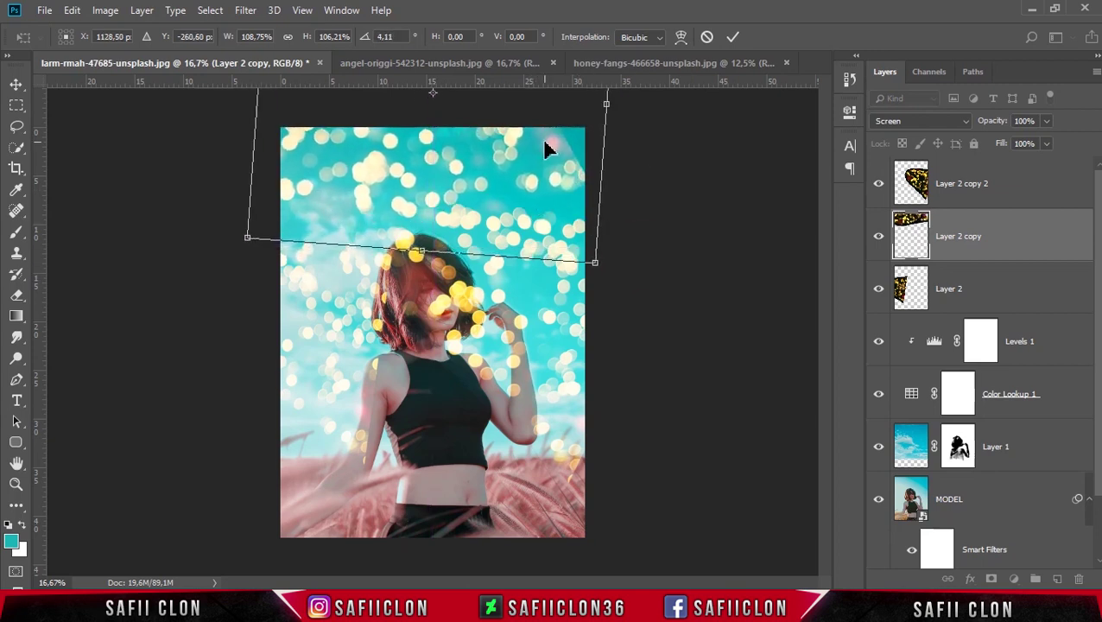
left_click(732, 37)
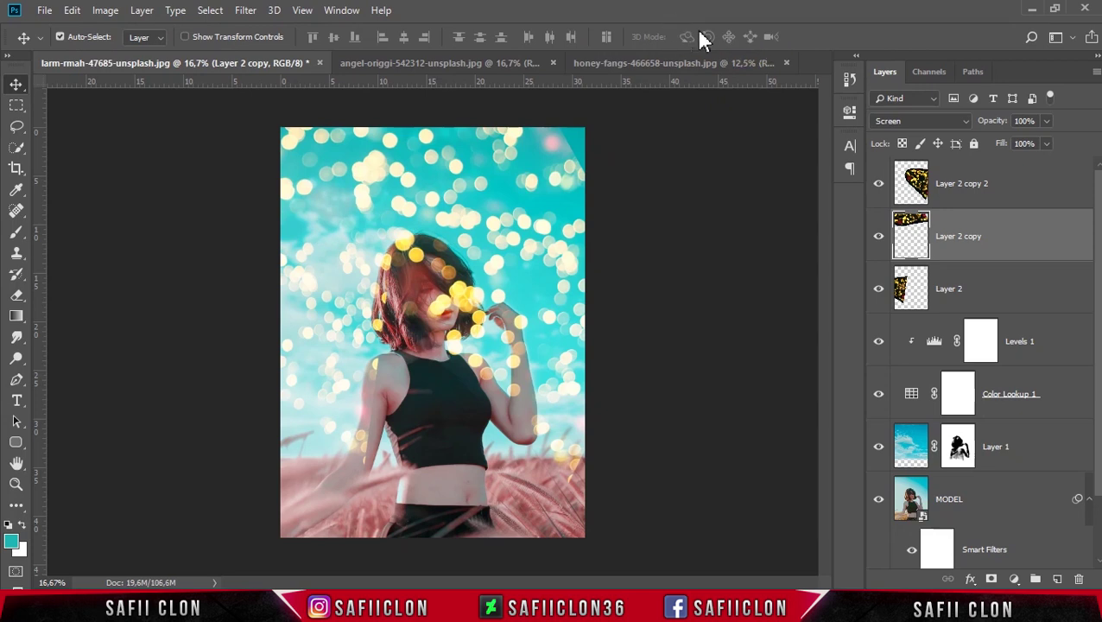